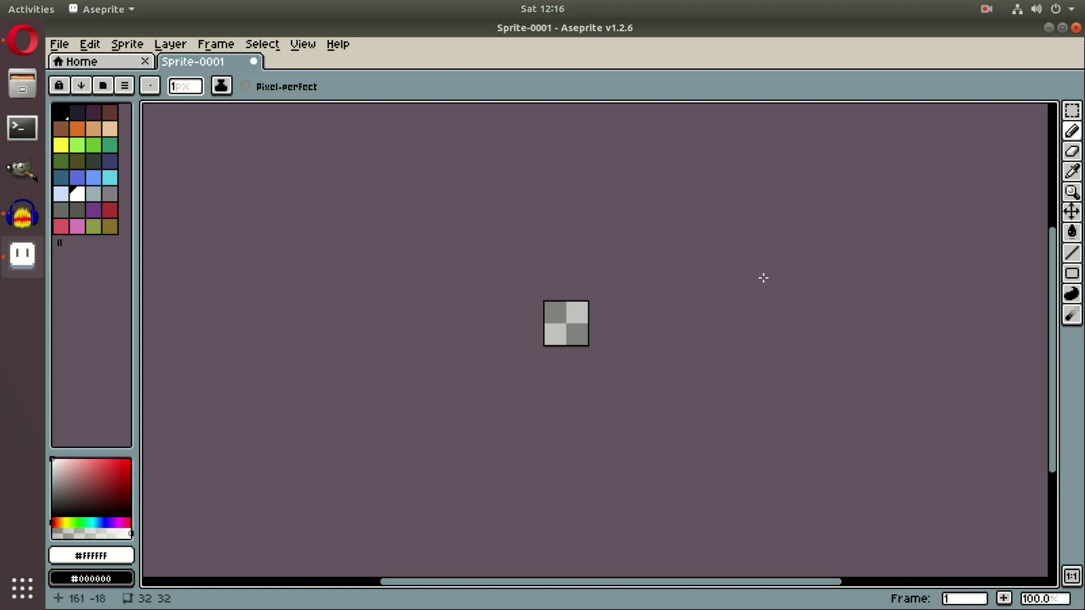
Step: Try freehand white Pencil strokes across the blank 32 x 32 sprite and undo them
scroll(771, 367, up, 2)
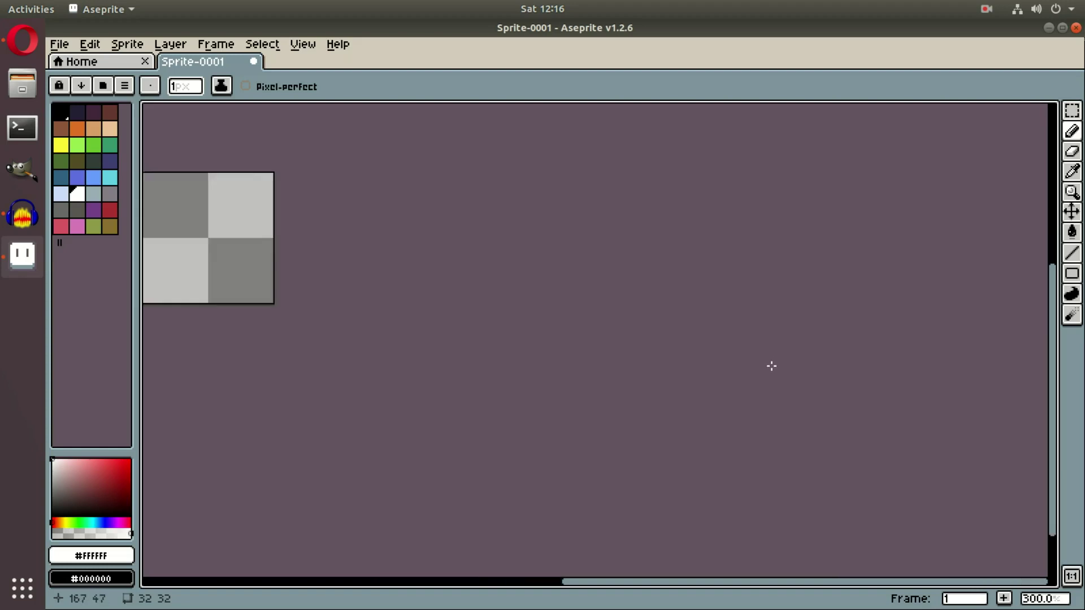
drag(505, 279, 789, 351)
drag(587, 327, 620, 326)
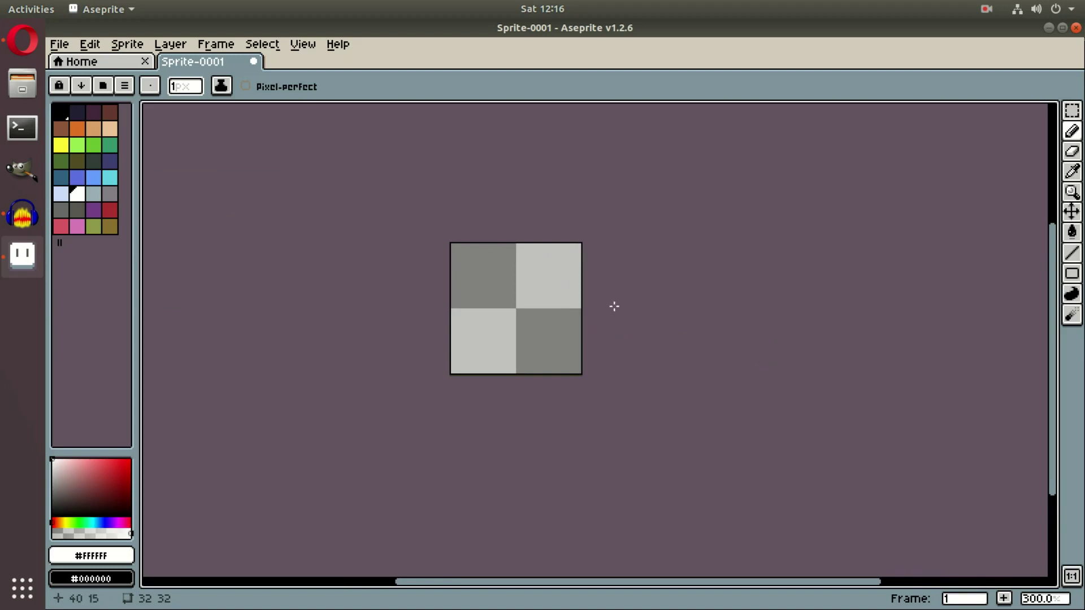
scroll(634, 317, up, 4)
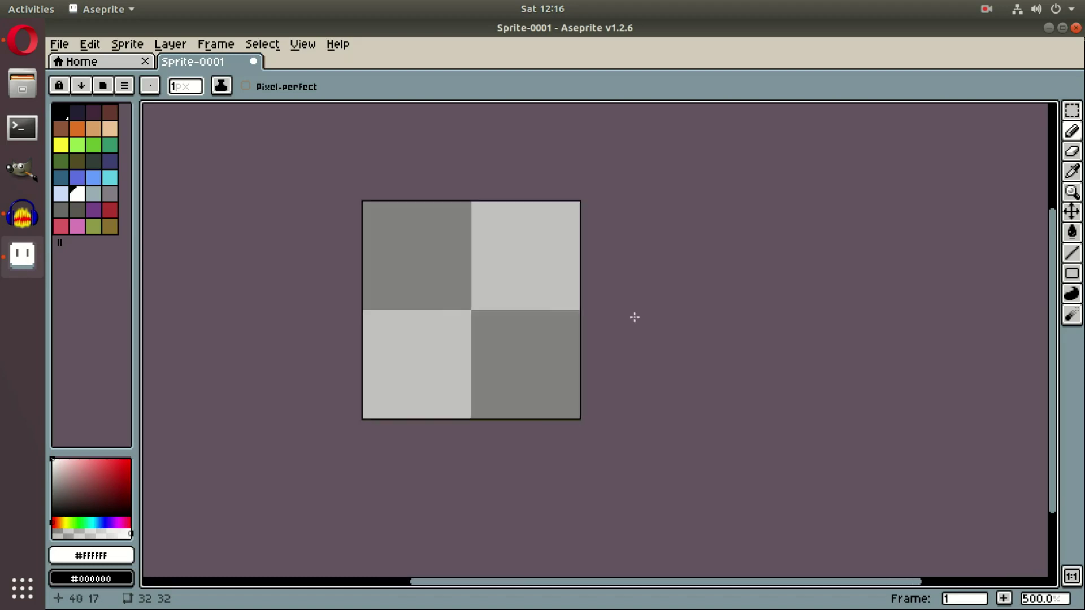
drag(628, 326, 774, 358)
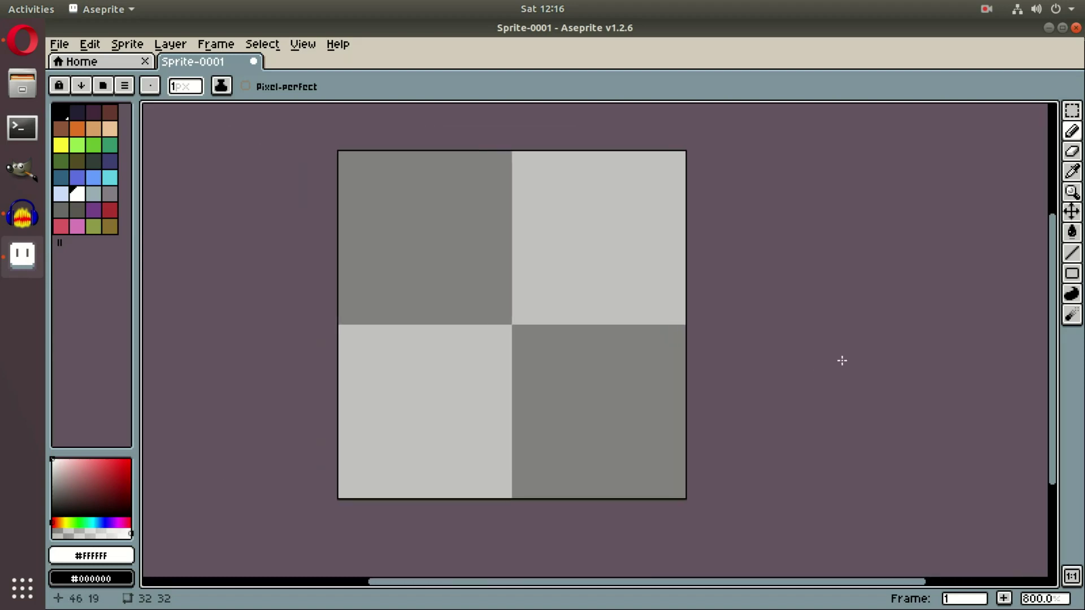
mouse_move(483, 156)
mouse_down()
mouse_move(475, 280)
mouse_move(643, 468)
mouse_up()
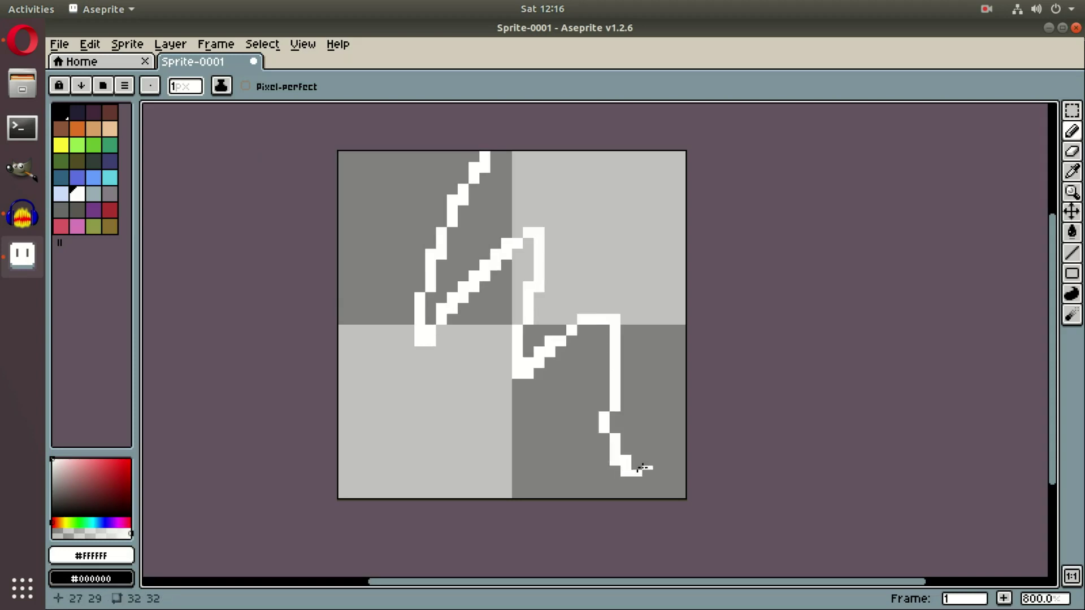
drag(397, 494, 462, 341)
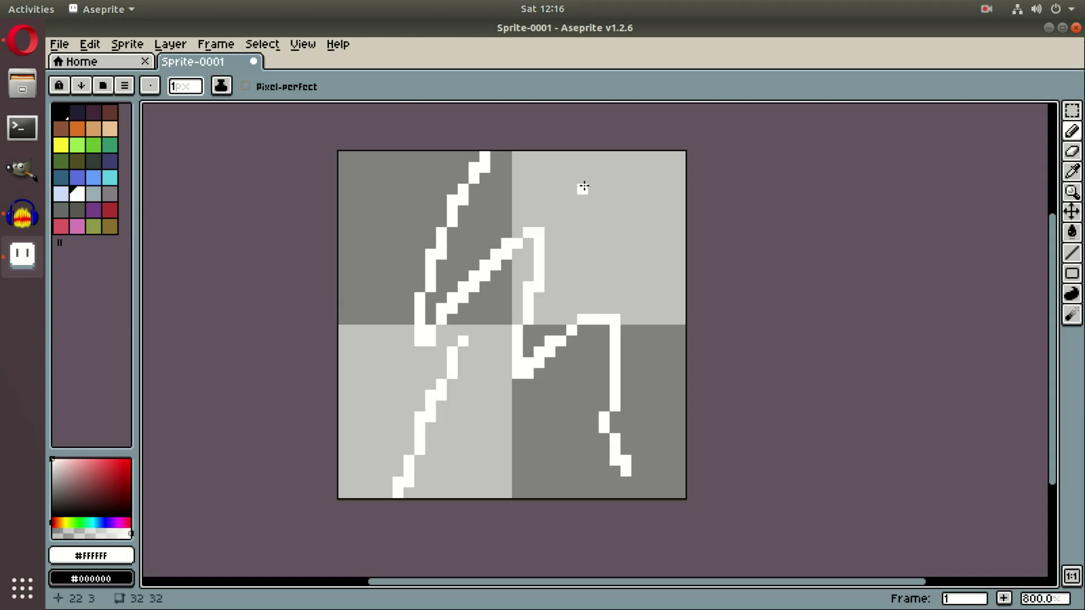
key(ctrl+z)
key(ctrl+z)
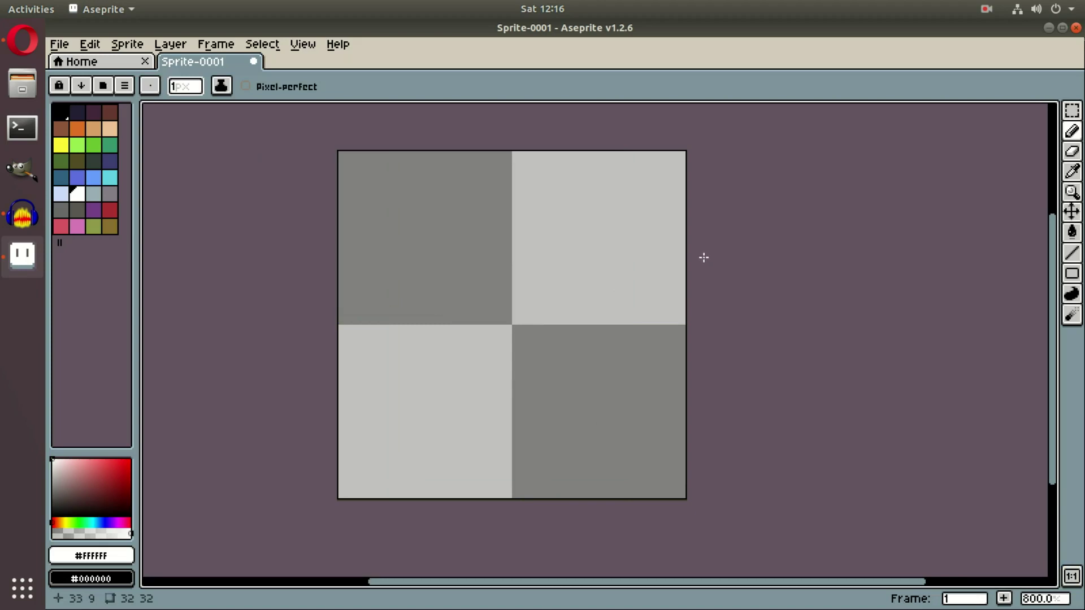
Step: Show the animation timeline with the sprite's layers and frames
click(299, 48)
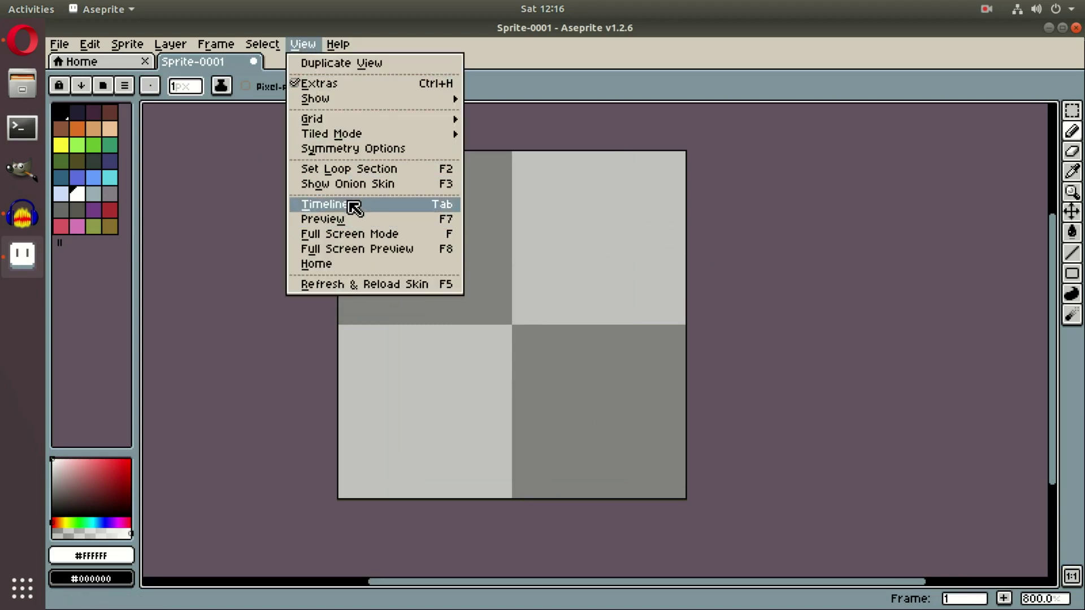
click(293, 420)
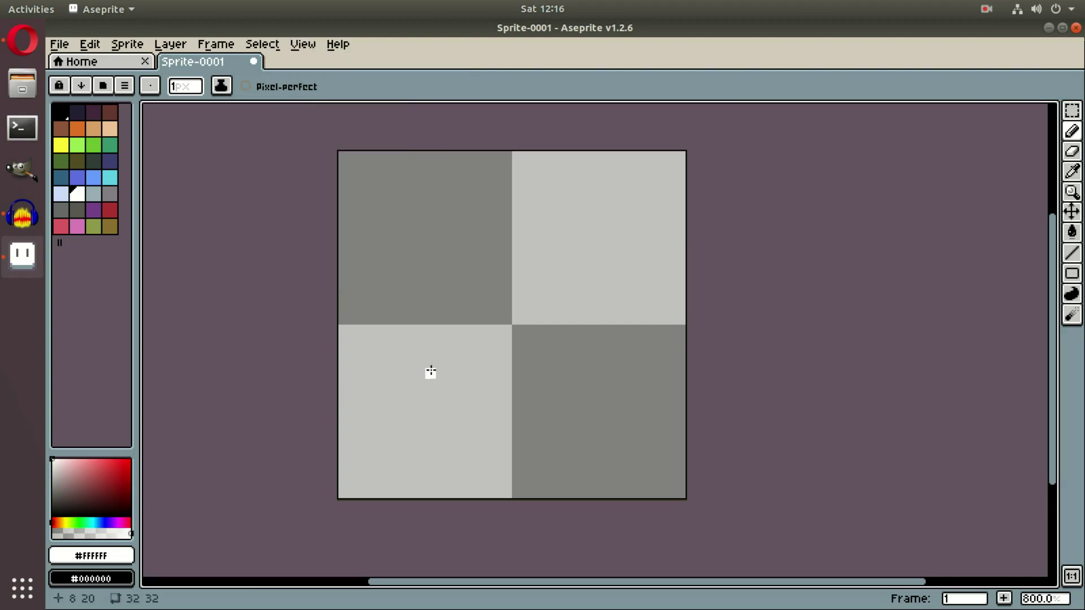
key(Tab)
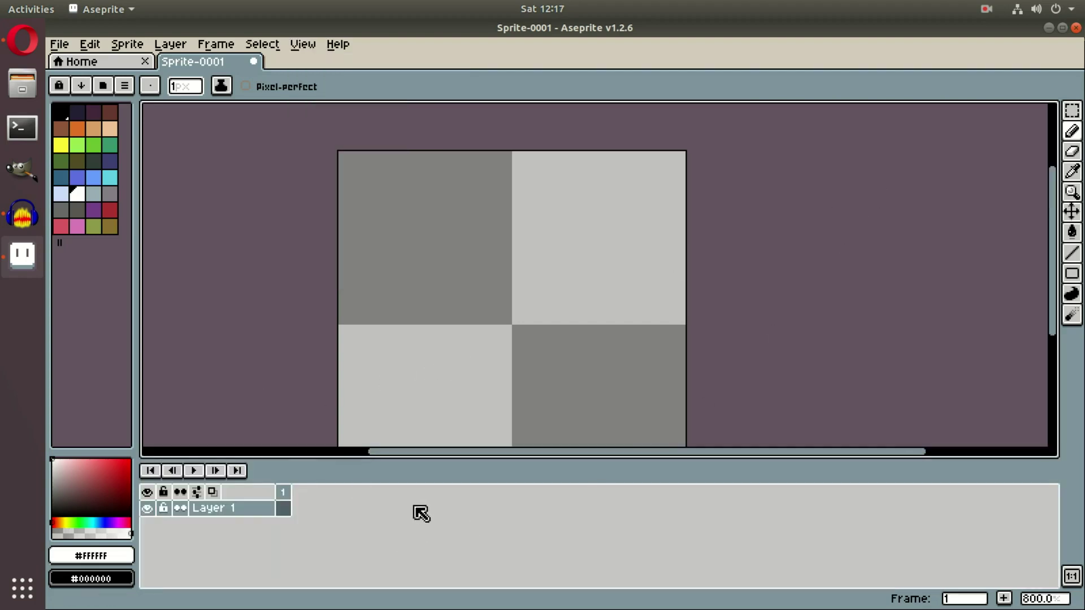
Step: Try freehand Pencil strokes in the white foreground and black background colours, and undo them all
drag(329, 279, 347, 250)
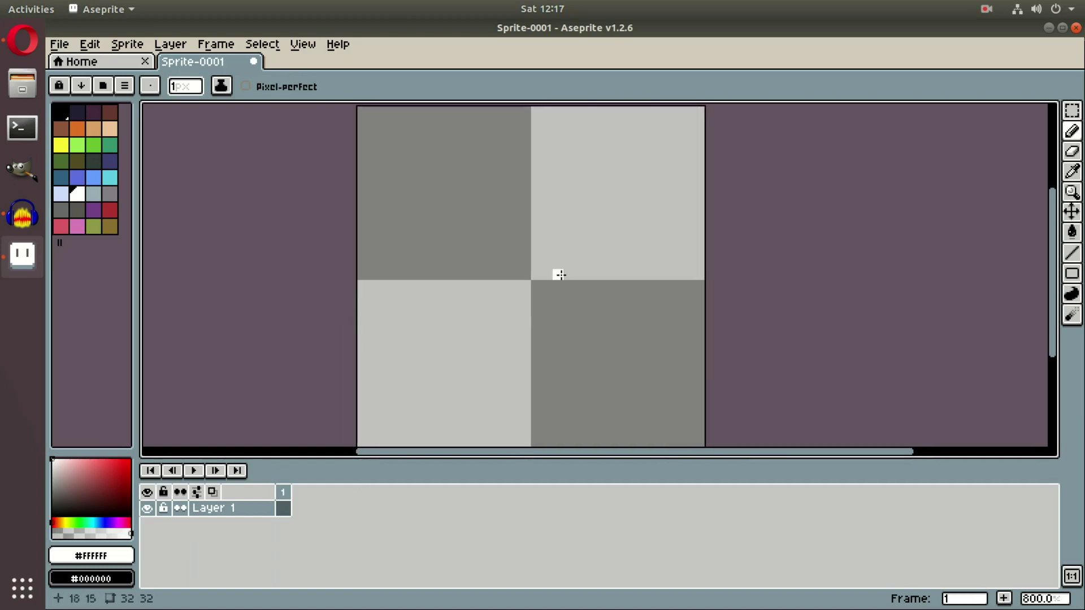
mouse_move(461, 361)
mouse_down()
mouse_move(492, 286)
mouse_move(581, 296)
mouse_up()
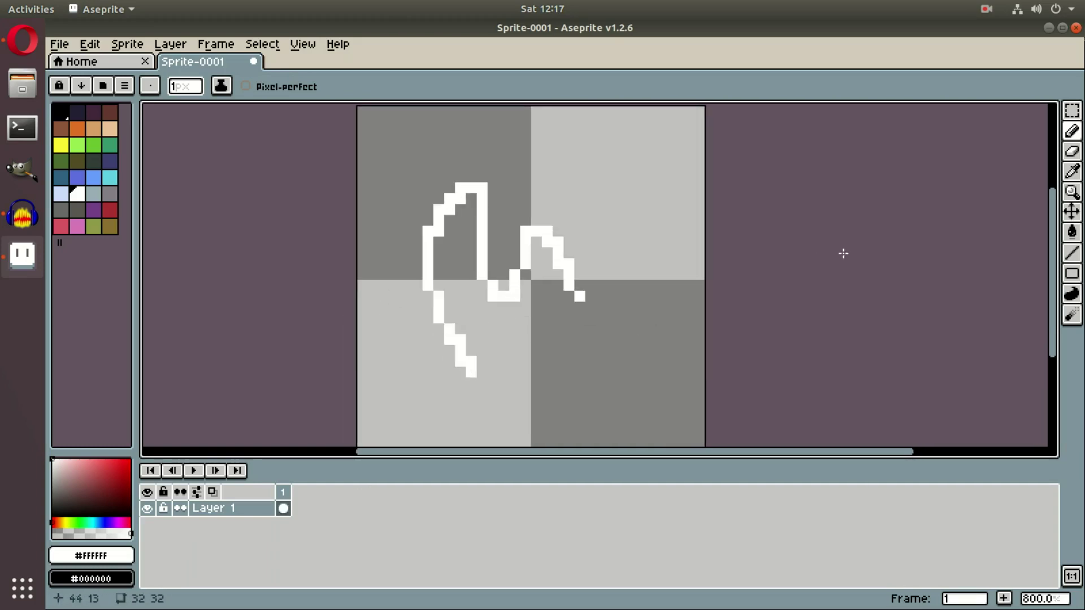
drag(772, 264, 787, 320)
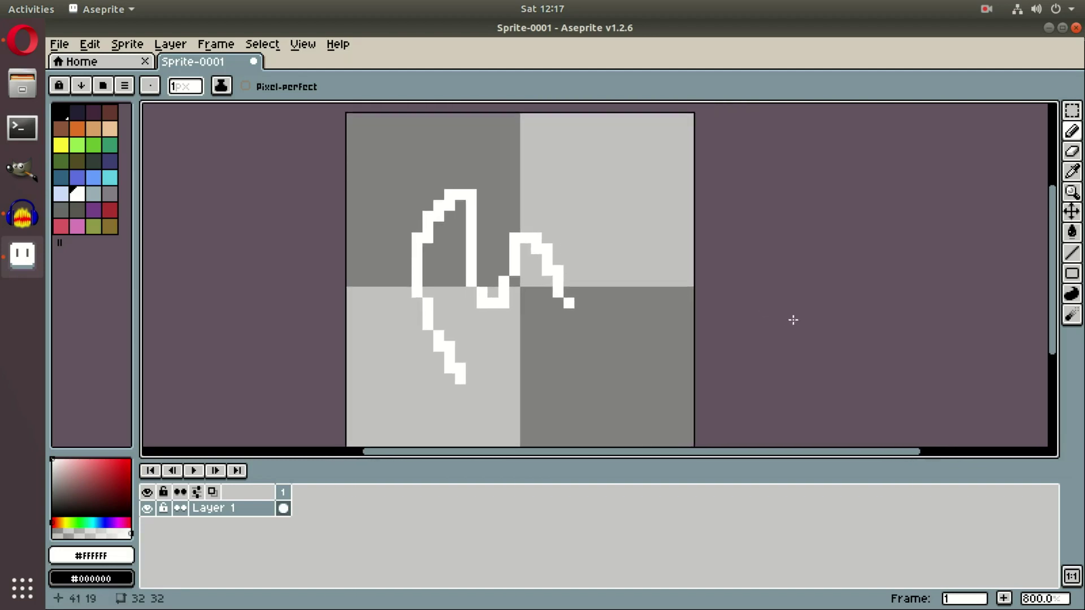
mouse_move(622, 173)
mouse_down()
mouse_move(526, 380)
mouse_move(619, 371)
mouse_move(611, 397)
mouse_up()
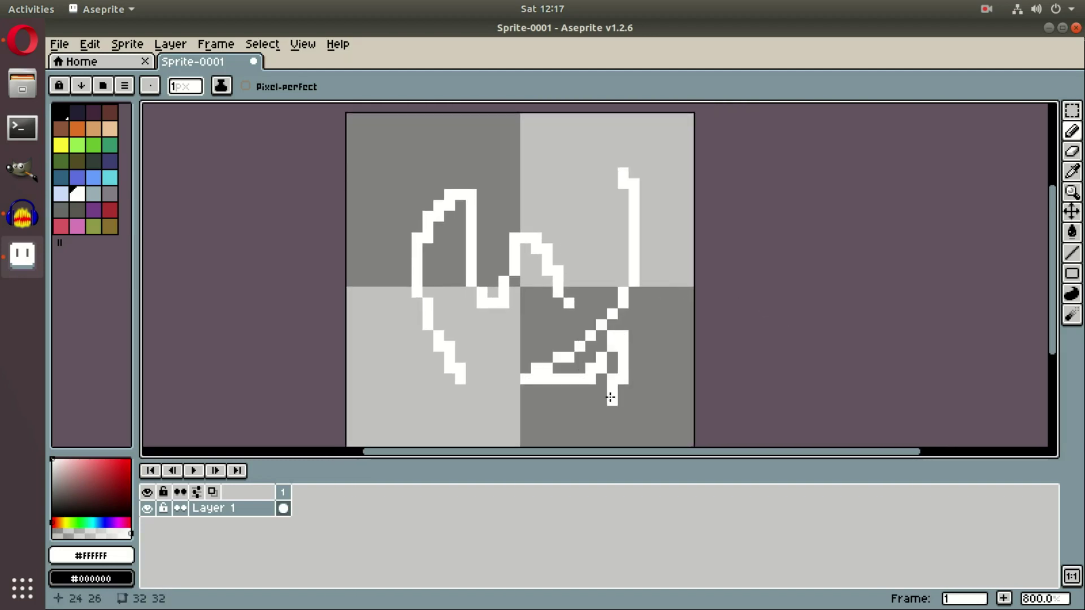
mouse_move(394, 180)
mouse_down()
mouse_move(441, 163)
mouse_move(486, 265)
mouse_move(559, 313)
mouse_up()
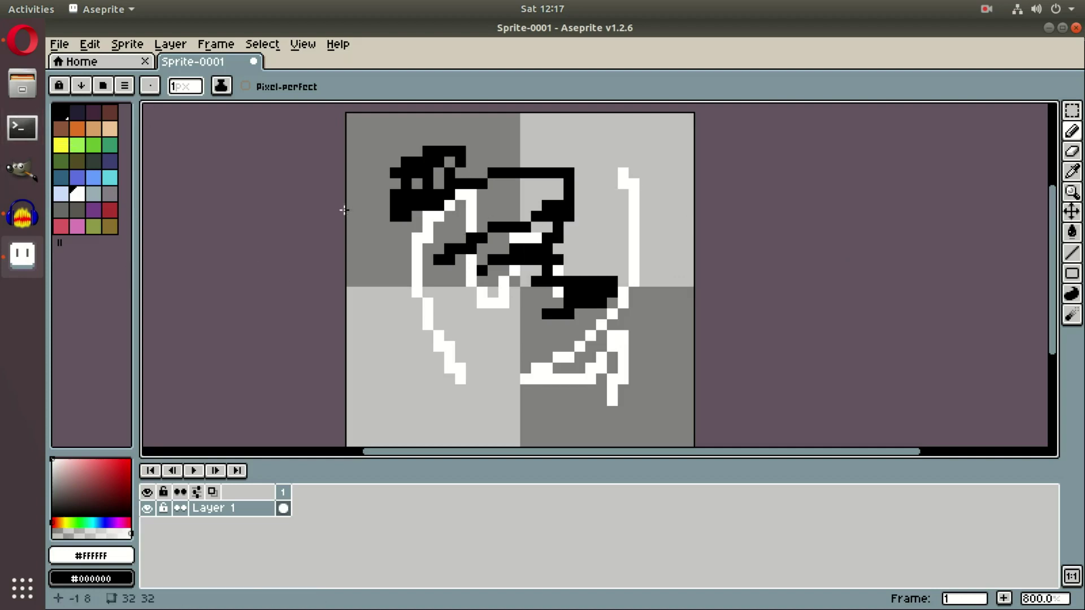
key(ctrl+z)
key(ctrl+z)
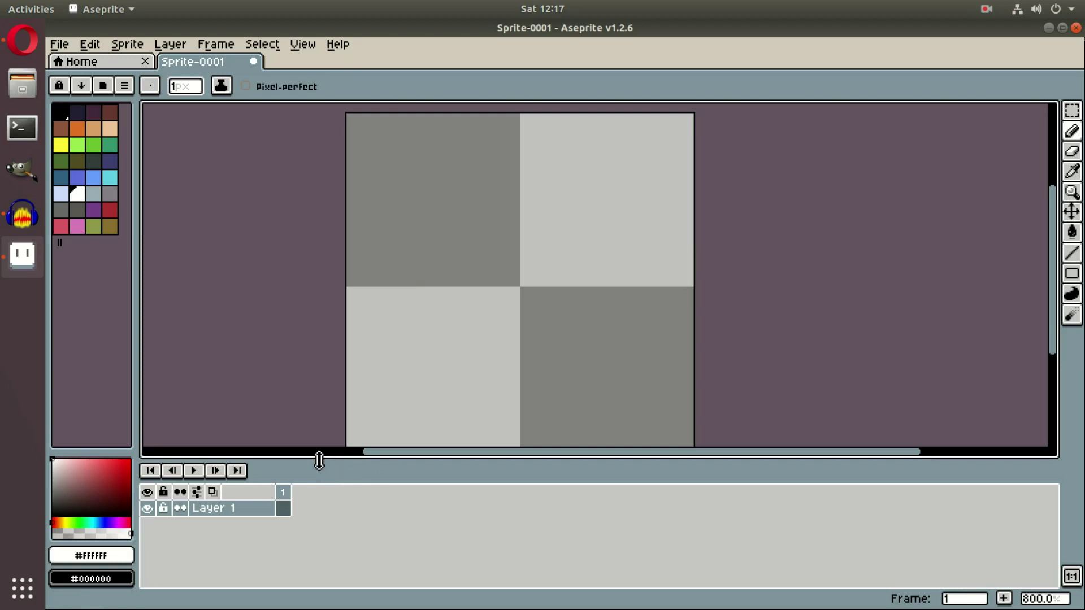
Step: Make the timeline slightly taller and the palette area wider, and pick a muted red as the foreground colour
drag(320, 460, 326, 447)
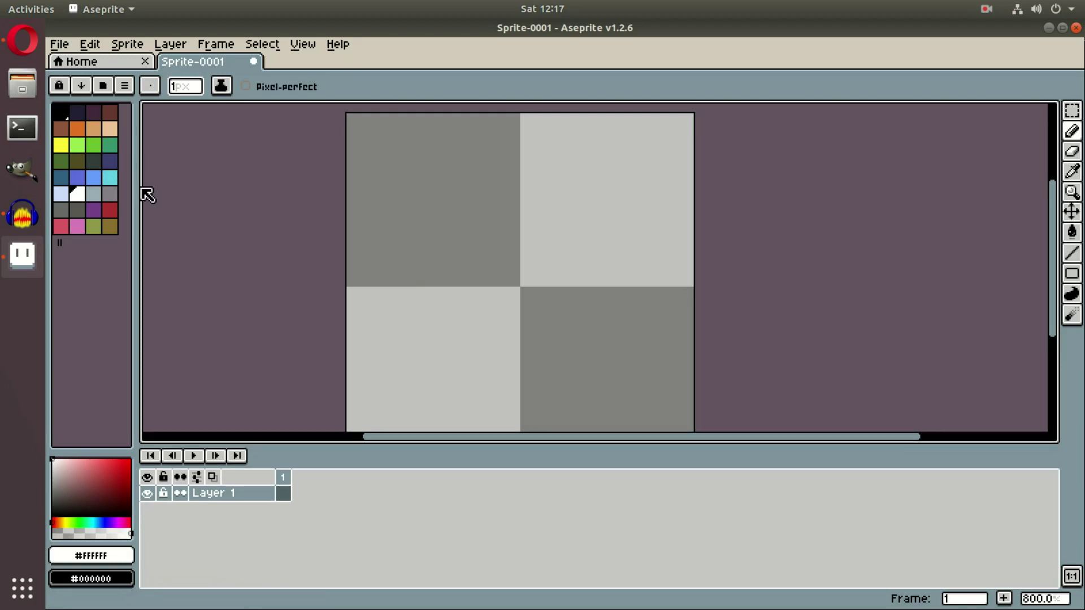
drag(141, 180, 173, 177)
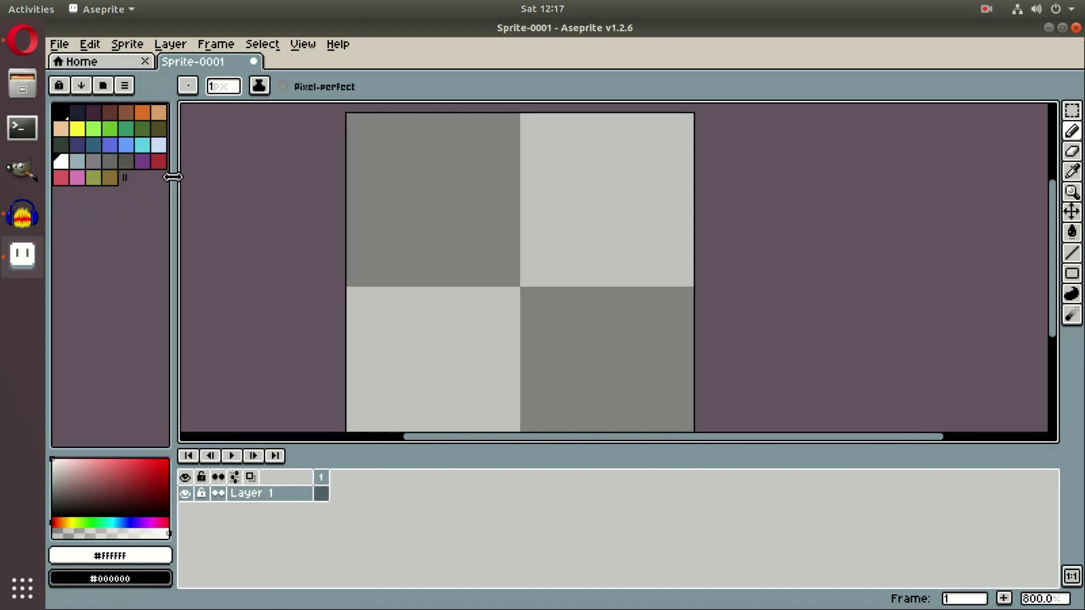
click(125, 470)
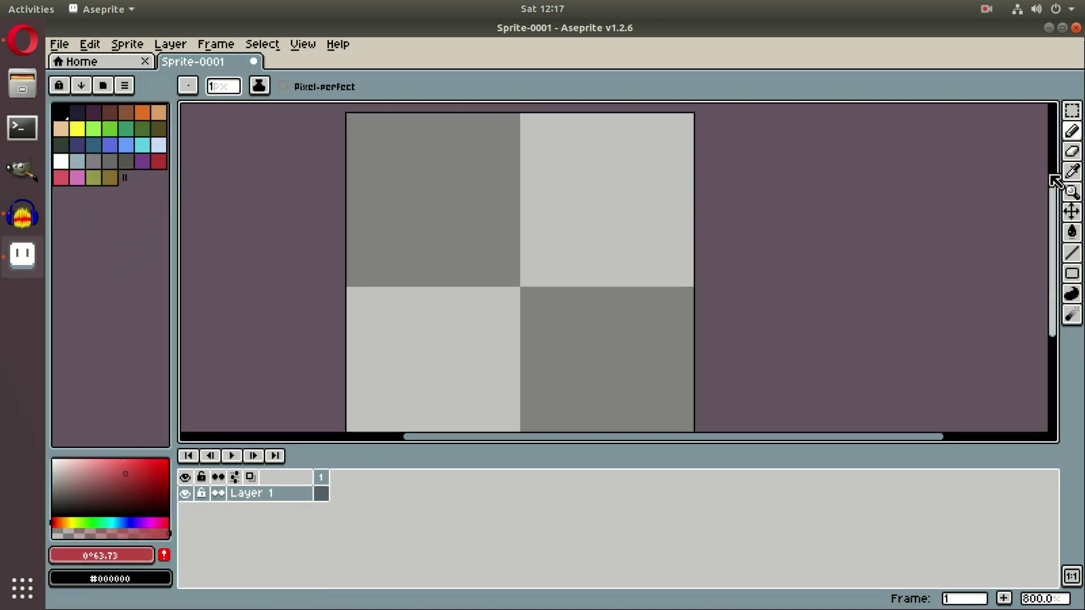
Step: Try selecting areas of the canvas with the Rectangular Marquee and the Polygonal Lasso
click(1075, 115)
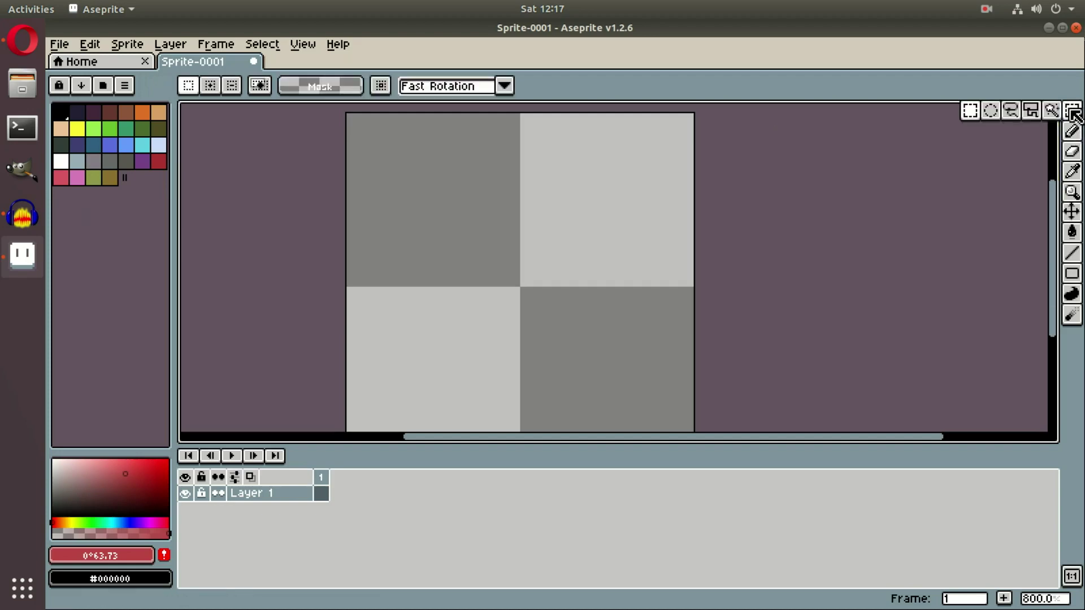
drag(631, 154, 355, 355)
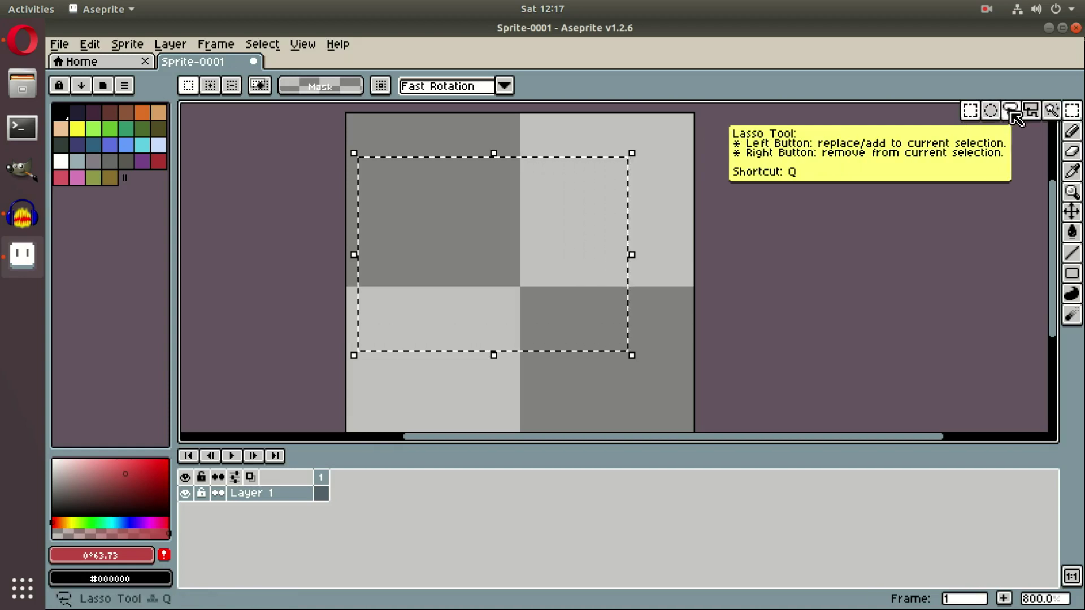
click(1037, 119)
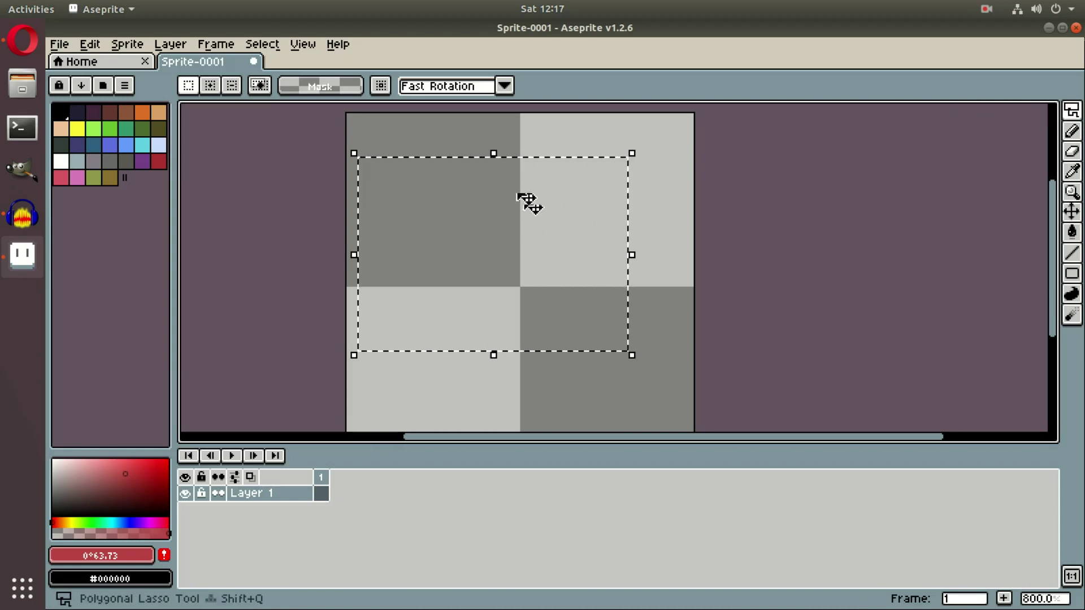
click(617, 151)
mouse_move(470, 237)
mouse_down()
mouse_move(536, 366)
mouse_move(428, 336)
mouse_move(418, 140)
mouse_move(385, 129)
mouse_move(385, 195)
mouse_move(380, 130)
mouse_up()
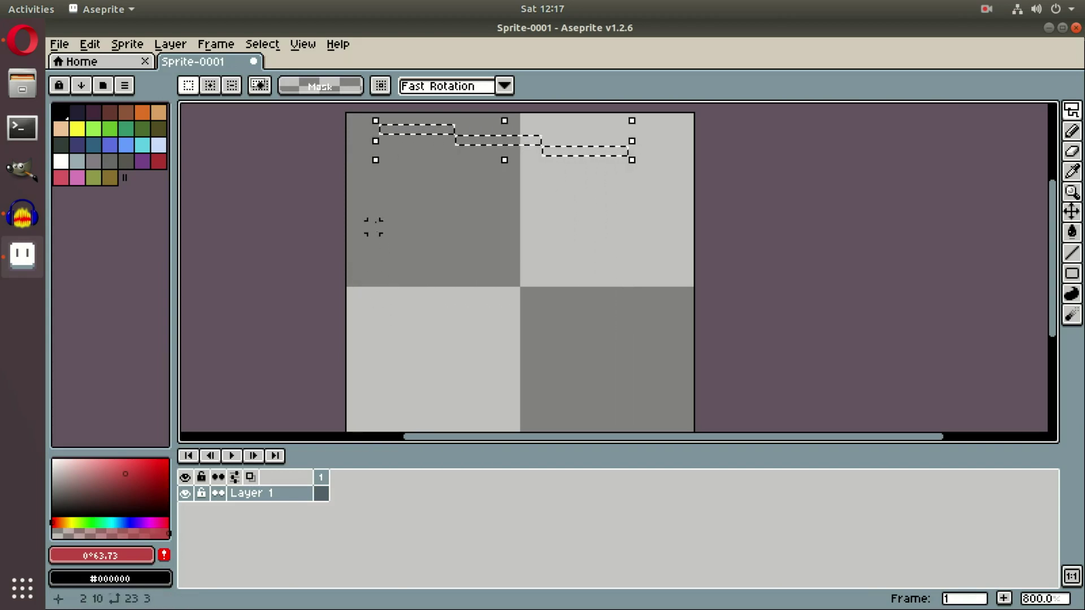
mouse_move(373, 227)
mouse_down()
mouse_move(680, 204)
mouse_move(681, 194)
mouse_move(658, 364)
mouse_move(666, 173)
mouse_move(438, 182)
mouse_move(407, 431)
mouse_move(431, 286)
mouse_move(383, 116)
mouse_move(1003, 129)
mouse_move(957, 113)
mouse_up()
Step: Try the Magic Wand by selecting the whole empty canvas
mouse_move(1072, 117)
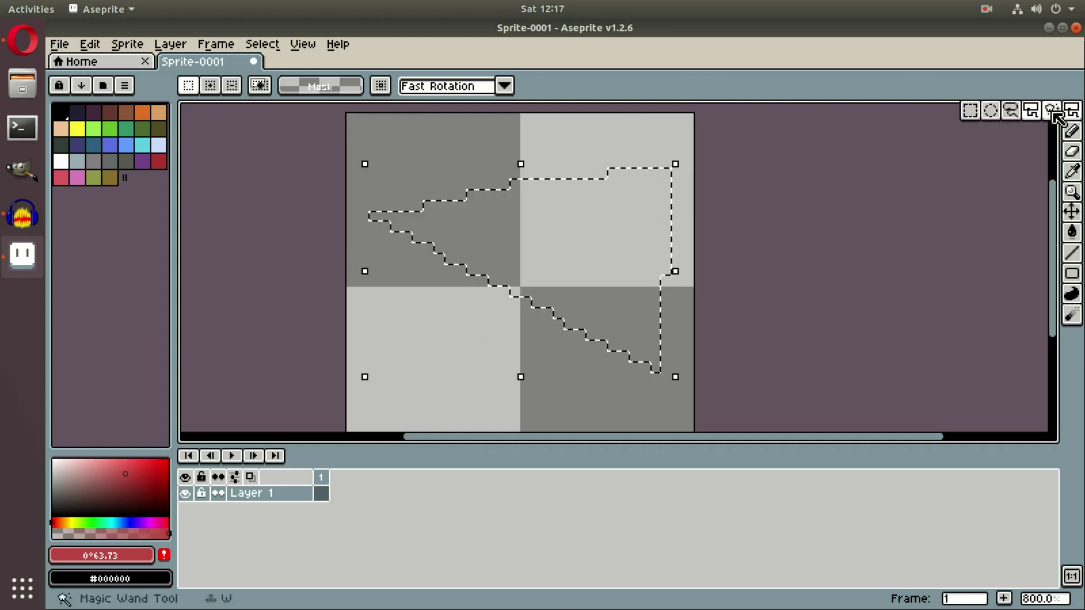
click(1052, 110)
click(547, 233)
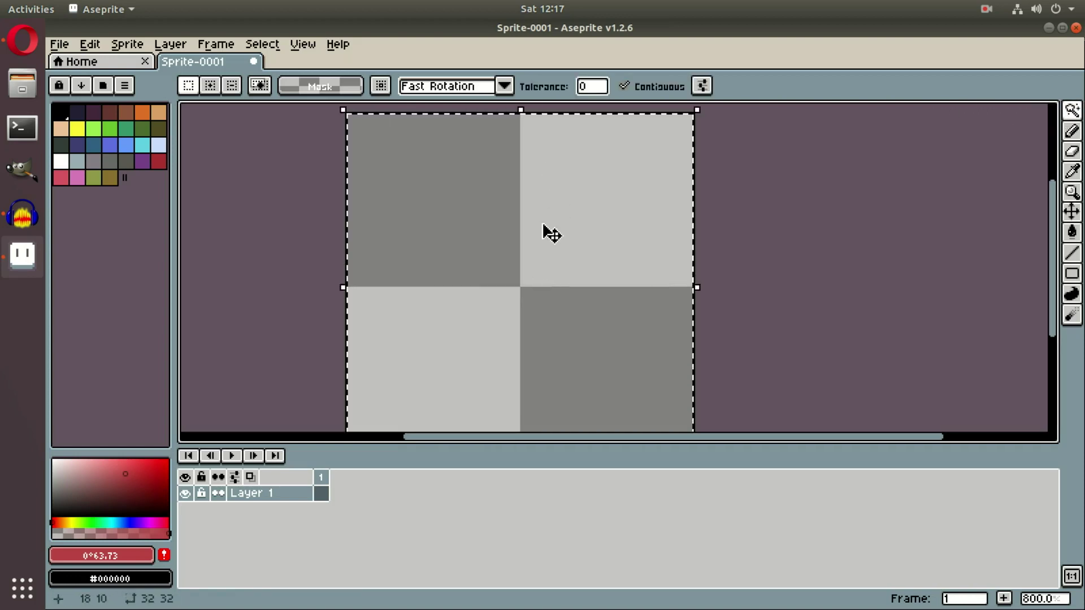
Step: Try a red Pencil stroke on the selected canvas, and undo it together with the earlier selections
click(1072, 131)
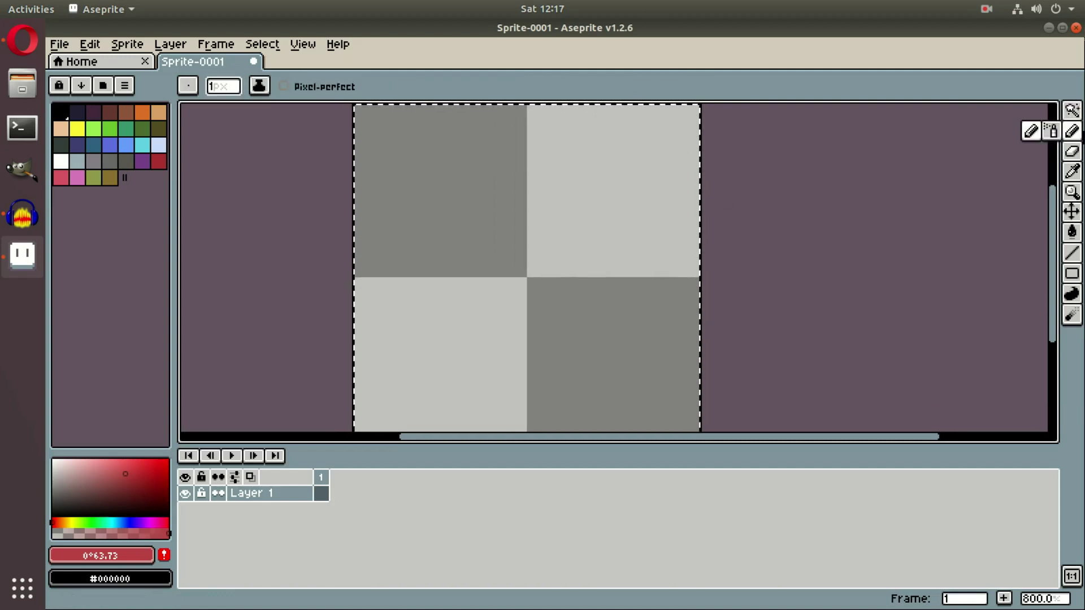
mouse_move(451, 271)
mouse_down()
mouse_move(513, 184)
mouse_move(588, 248)
mouse_move(621, 206)
mouse_up()
key(ctrl+z)
key(ctrl+z)
key(ctrl+z)
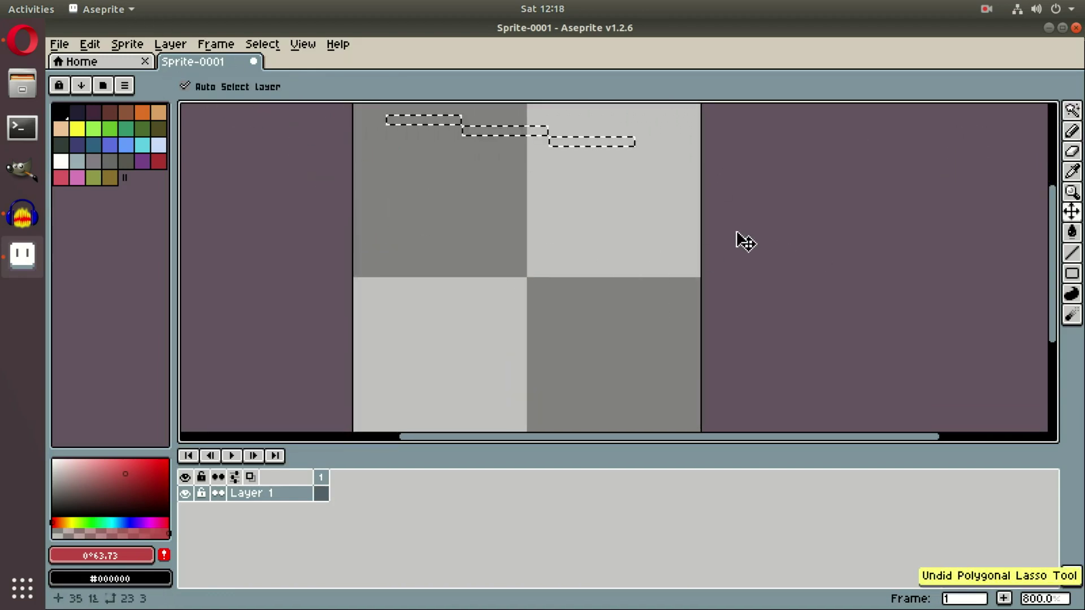
key(ctrl+z)
Step: Try the Spray tool by spraying muted red over the canvas, and undo the spray
click(1078, 150)
click(1072, 131)
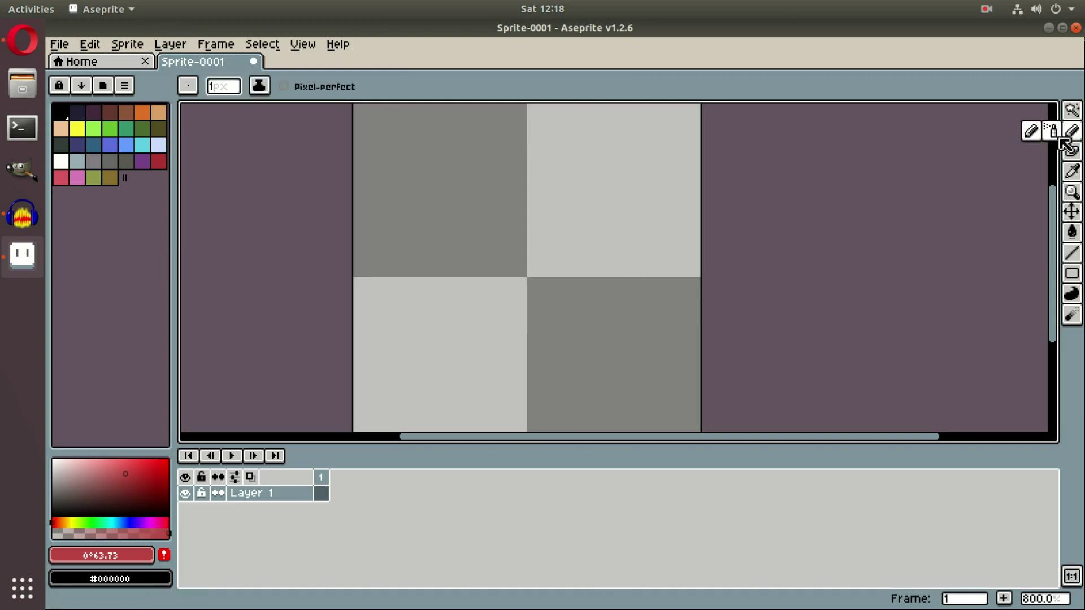
click(1052, 131)
mouse_move(553, 211)
mouse_down()
mouse_move(489, 235)
mouse_move(605, 184)
mouse_up()
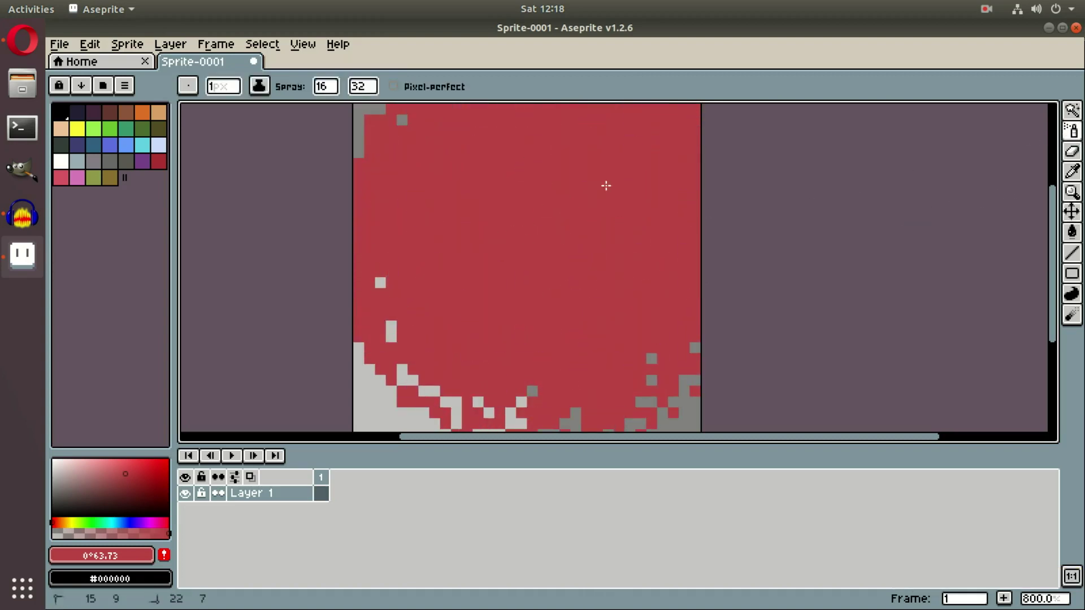
key(ctrl+z)
Step: Try out the Eraser, Zoom and Move tools, ending with a move on the empty layer
click(1077, 155)
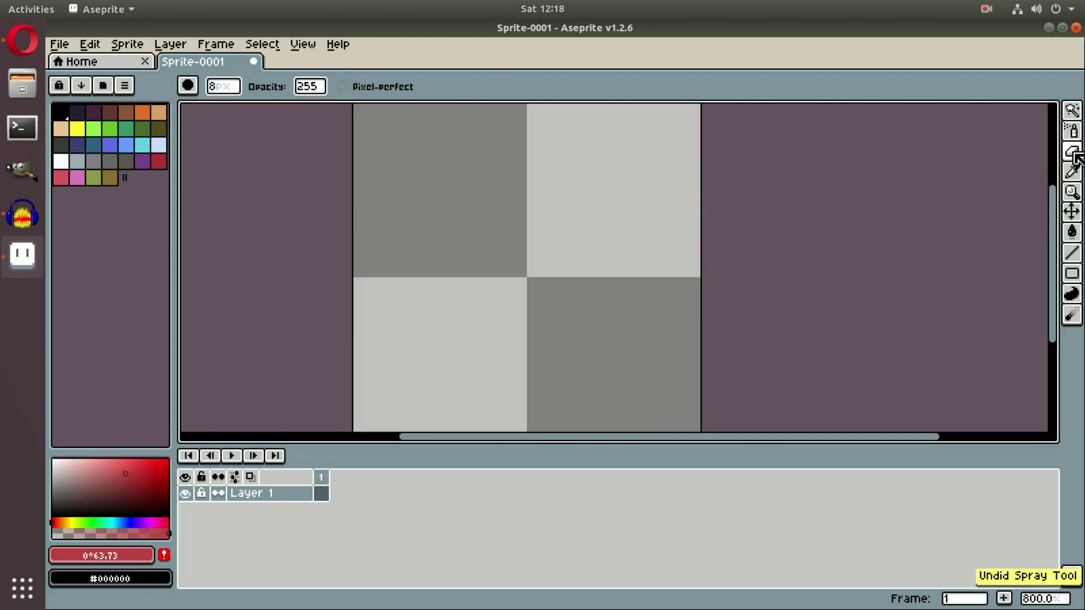
click(1072, 192)
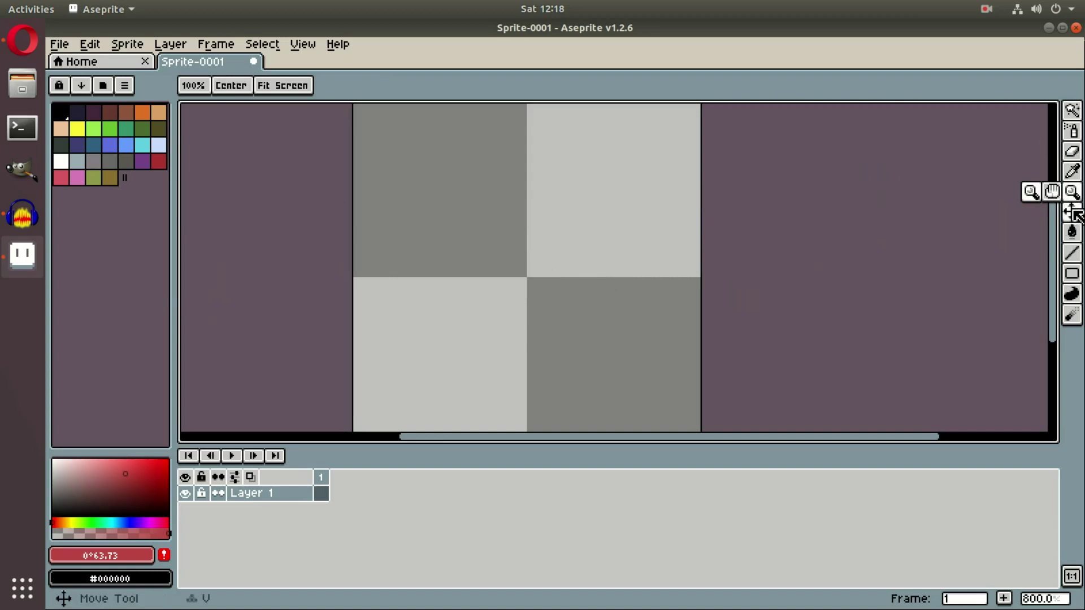
click(1075, 214)
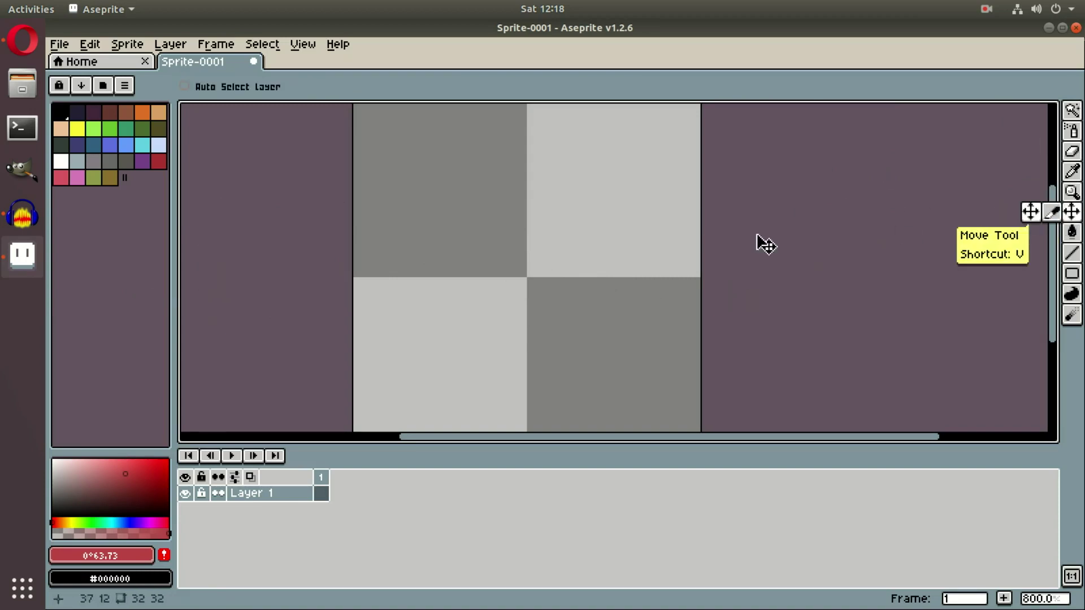
drag(430, 226, 524, 215)
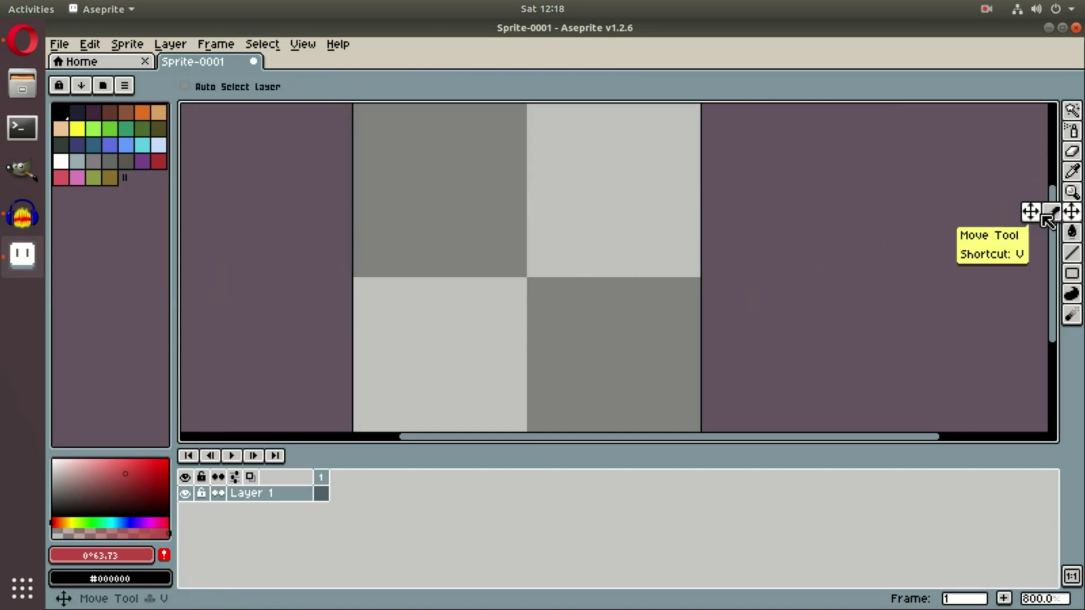
Step: Set the foreground colour to the dark red palette entry Idx-27 and activate the Pencil tool
click(159, 161)
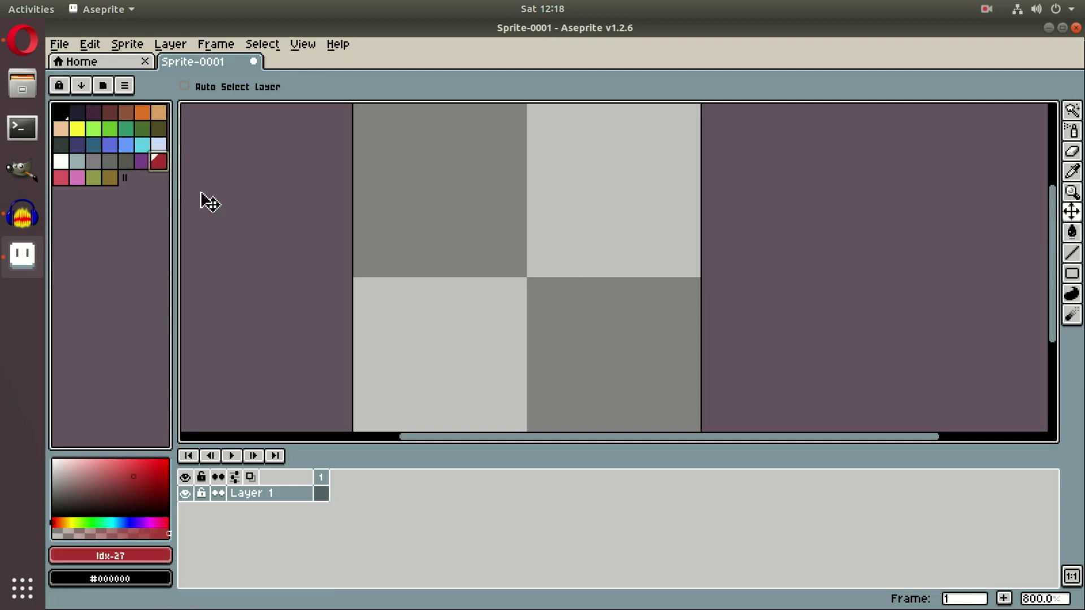
click(534, 276)
key(b)
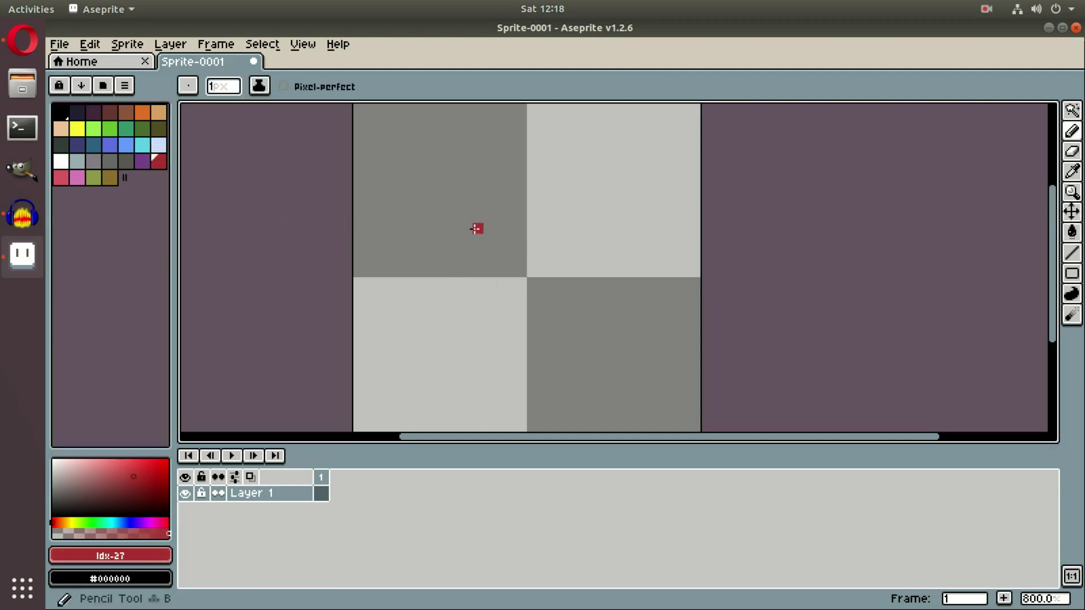
Step: Draw a wavy dark red Pencil stroke across the middle of the canvas and shift it by one pixel with the Move tool
mouse_move(444, 218)
mouse_down()
mouse_move(548, 227)
mouse_move(594, 293)
mouse_up()
click(1072, 211)
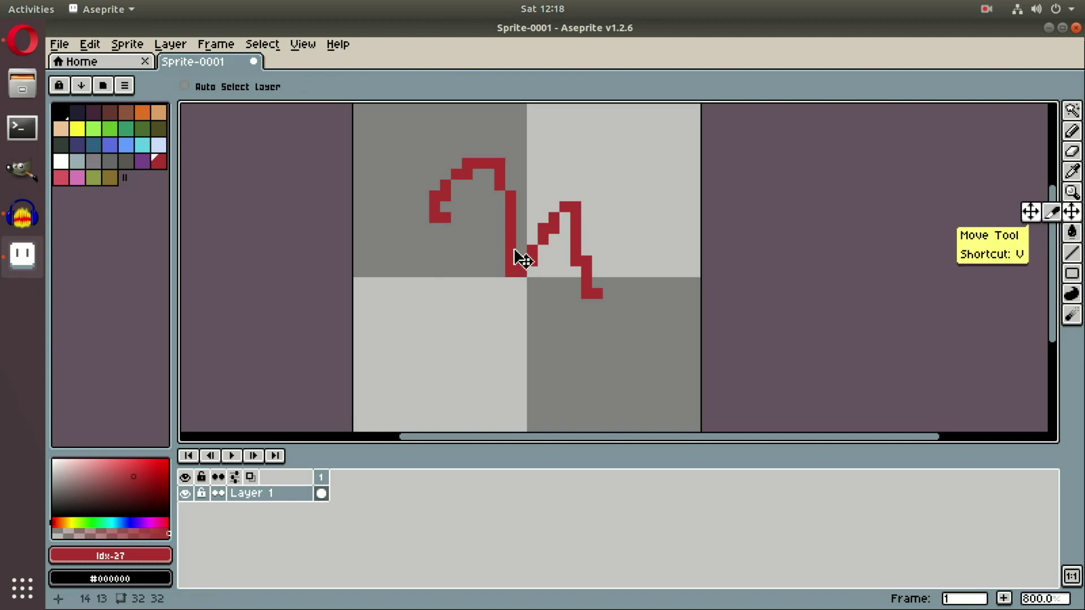
mouse_move(534, 261)
mouse_down()
mouse_move(532, 213)
mouse_move(545, 271)
mouse_move(534, 260)
mouse_up()
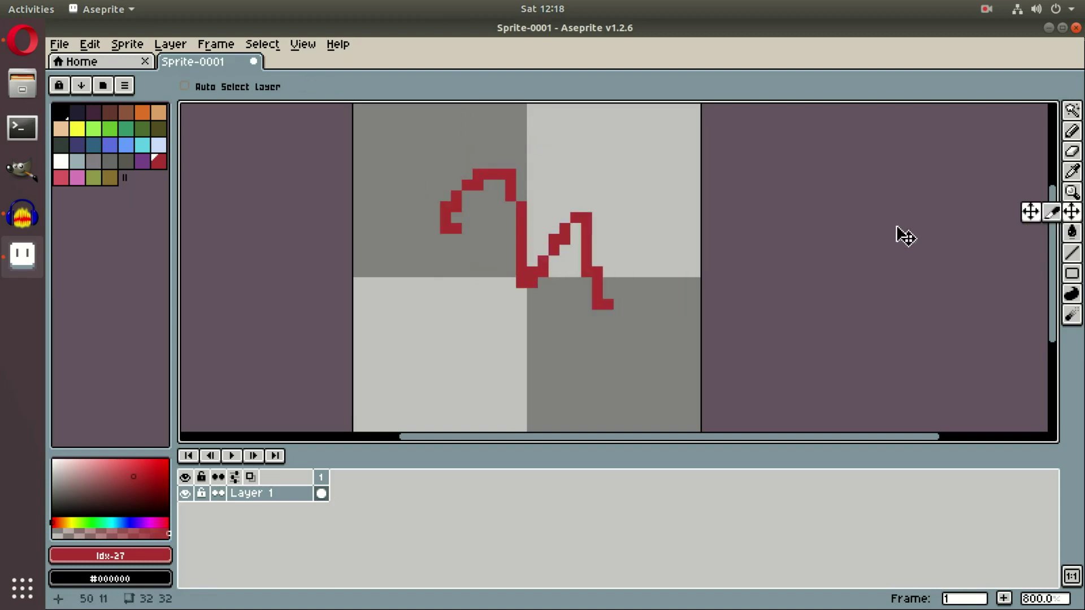
Step: Try filling the canvas with the Paint Bucket tool, and undo the fill and the stroke's move
click(1072, 232)
click(527, 213)
key(ctrl+z)
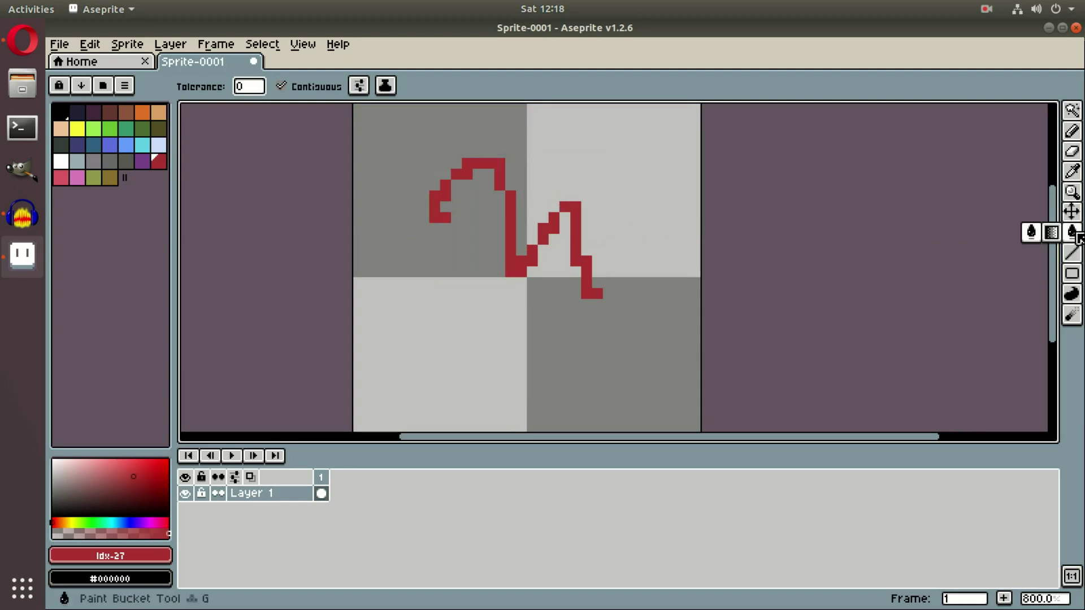
key(ctrl+y)
key(ctrl+z)
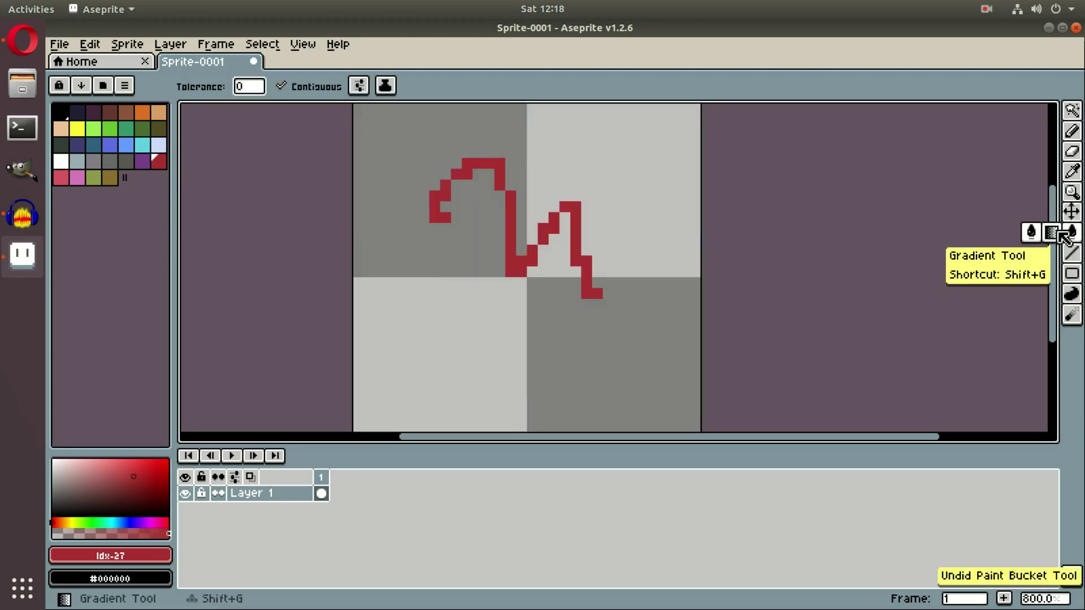
Step: Try the Gradient tool with No Dithering across the canvas, and undo the gradient
click(1051, 233)
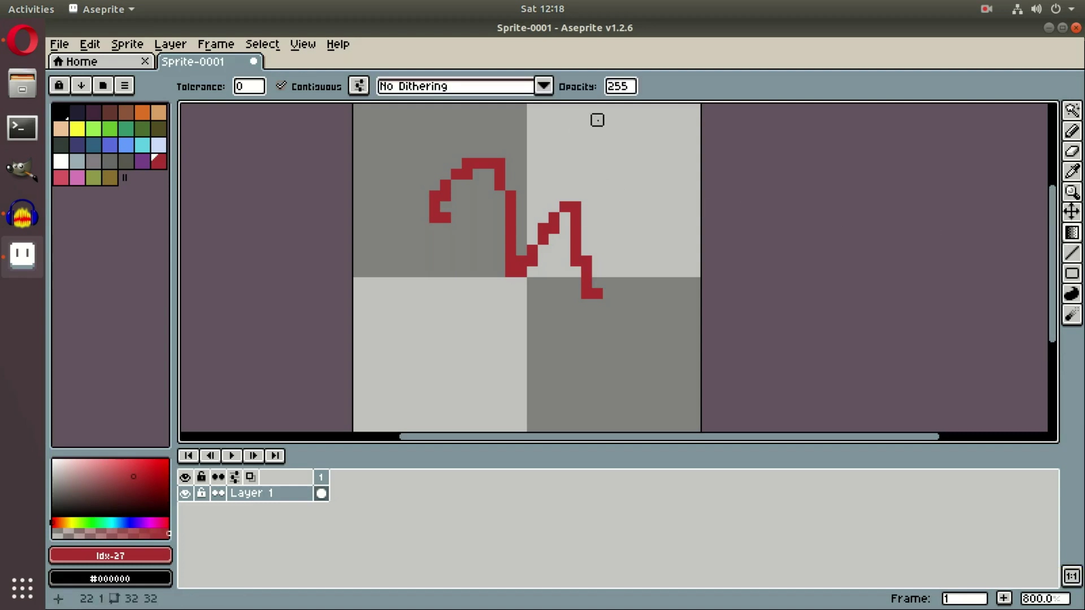
drag(631, 130, 717, 308)
key(ctrl+z)
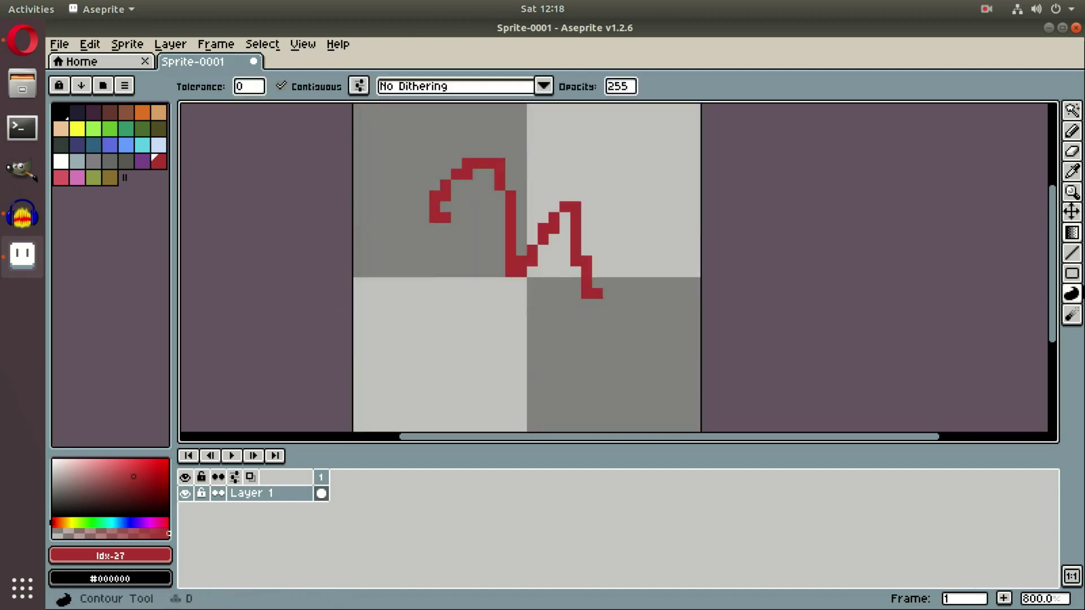
Step: Draw a horizontal line above the wavy stroke and a diagonal line below it with the Line tool
click(1074, 254)
mouse_move(641, 142)
mouse_down()
mouse_move(466, 414)
mouse_move(511, 362)
mouse_move(390, 154)
mouse_up()
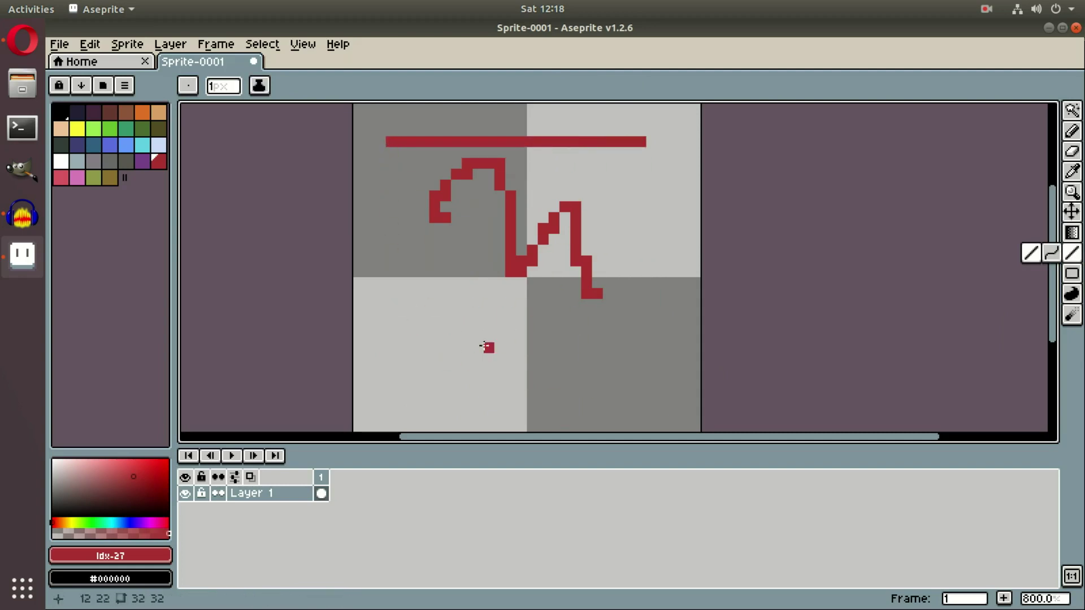
mouse_move(401, 263)
mouse_down()
mouse_move(428, 308)
mouse_move(744, 303)
mouse_move(510, 402)
mouse_up()
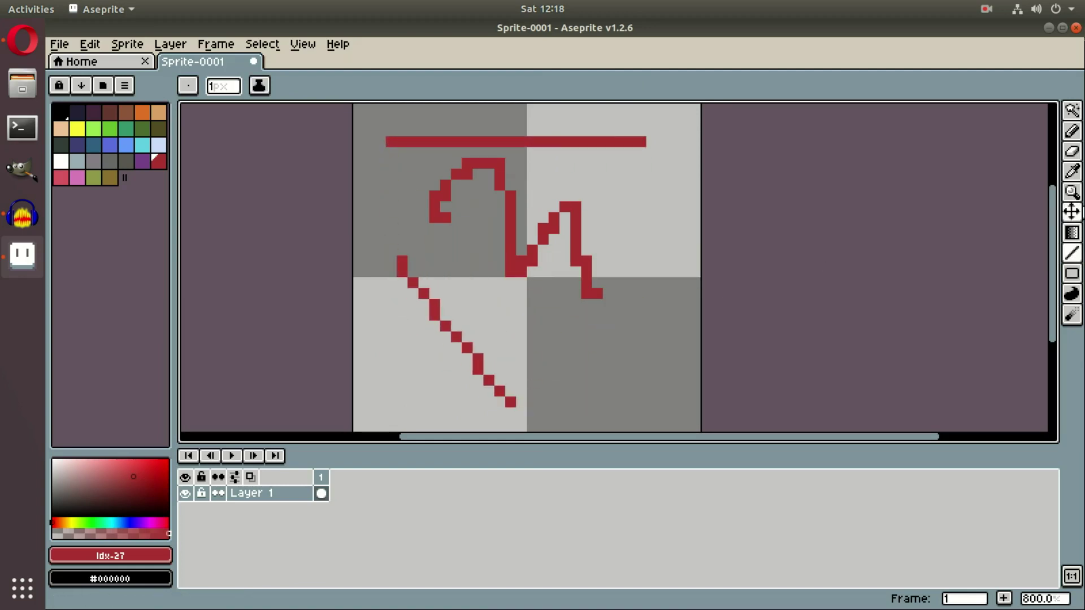
Step: Draw several overlapping dark red rectangle outlines over the canvas with the Rectangle tool
click(1072, 273)
drag(648, 207, 432, 339)
drag(675, 184, 574, 263)
mouse_move(661, 266)
mouse_down()
mouse_move(545, 339)
mouse_move(520, 385)
mouse_move(507, 375)
mouse_move(576, 415)
mouse_up()
mouse_move(379, 346)
mouse_down()
mouse_move(576, 415)
mouse_move(511, 390)
mouse_up()
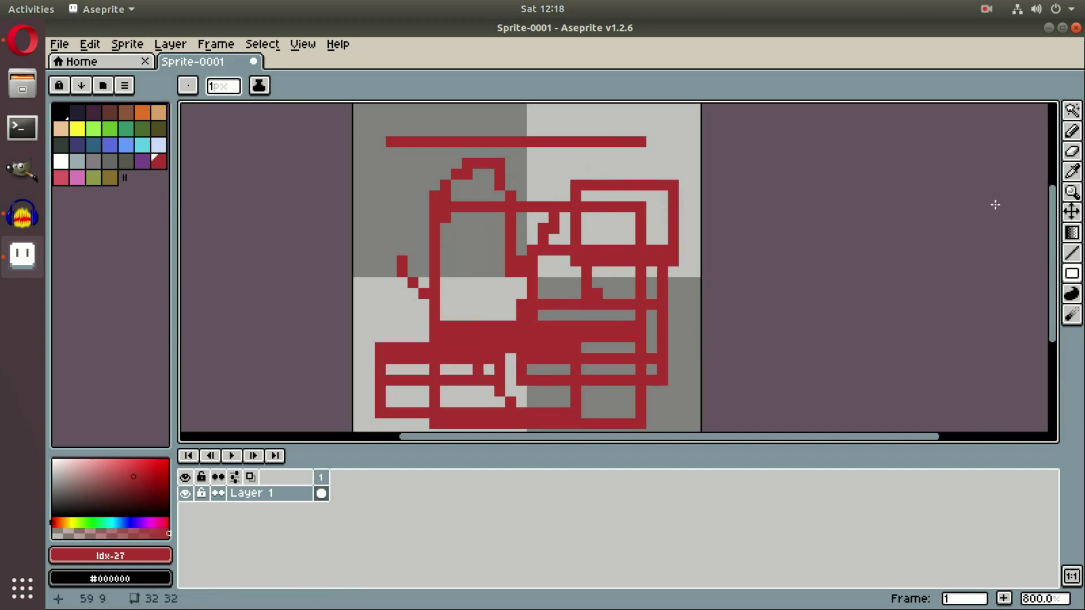
Step: Look through the line and shape tool variants, and draw a stroke with the Contour tool near the canvas's upper left
click(1072, 254)
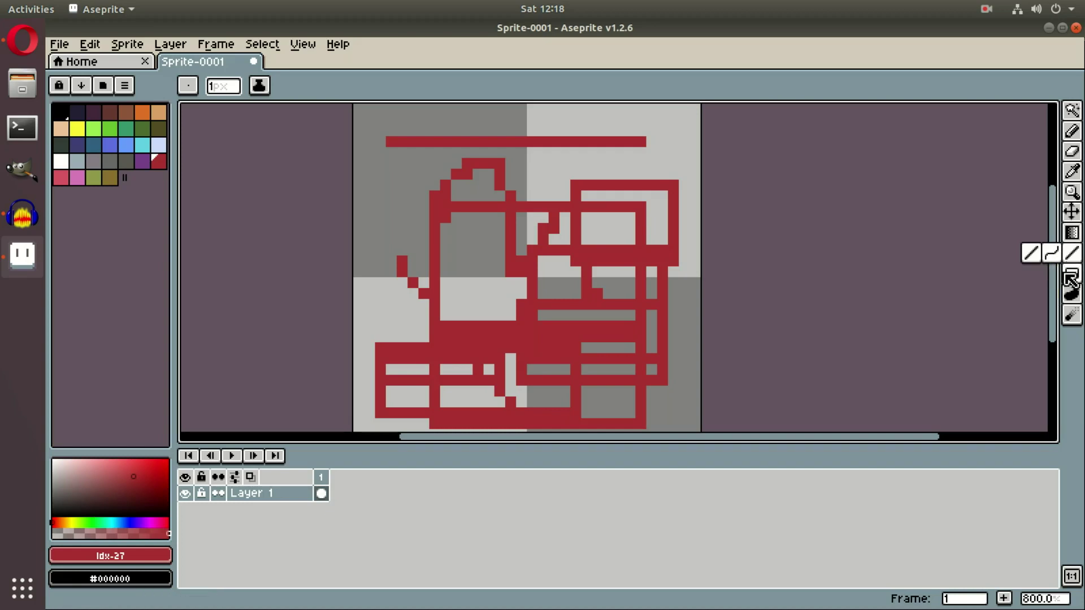
mouse_move(1071, 274)
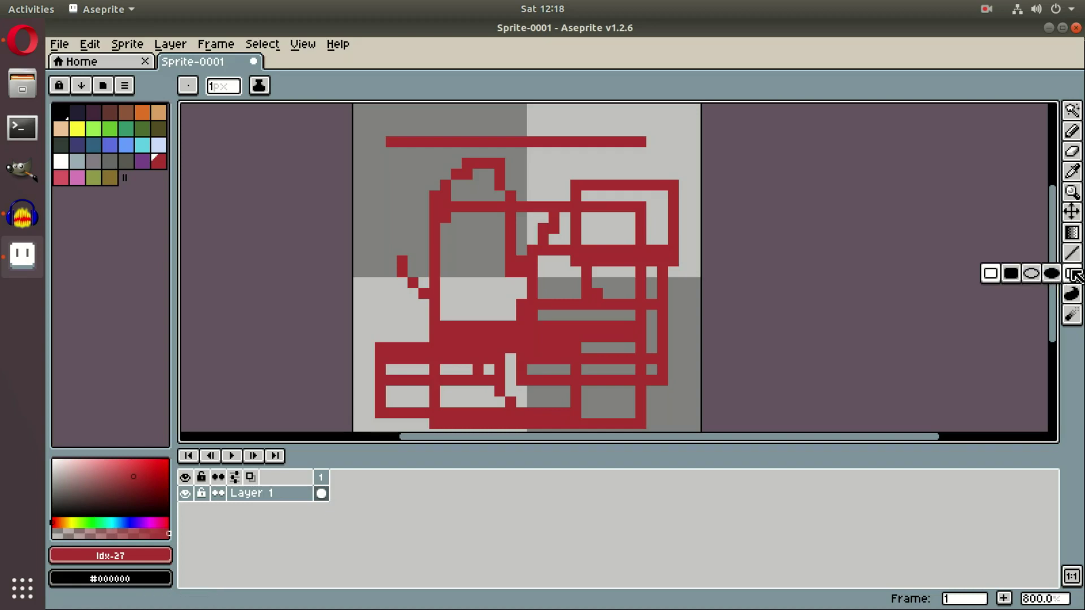
click(1031, 274)
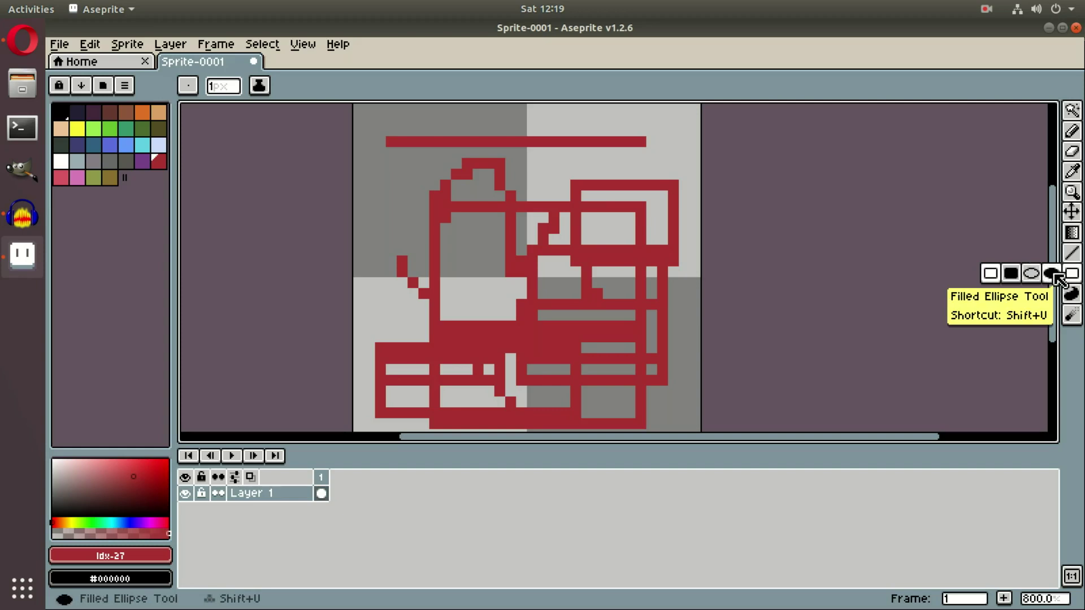
click(1072, 296)
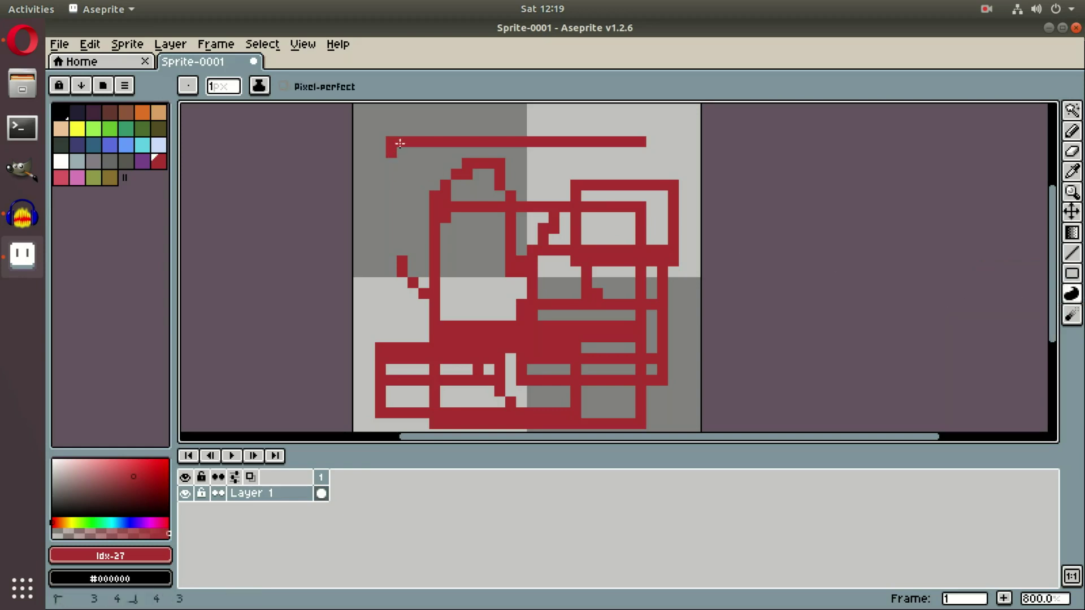
mouse_move(400, 144)
mouse_down()
mouse_move(551, 282)
mouse_move(386, 264)
mouse_up()
Step: Undo the contour shape, the rectangles, the lines and the wavy Pencil stroke until the canvas is empty
key(ctrl+z)
key(ctrl+z)
key(ctrl+z)
key(ctrl+z)
key(ctrl+z)
key(ctrl+z)
key(ctrl+z)
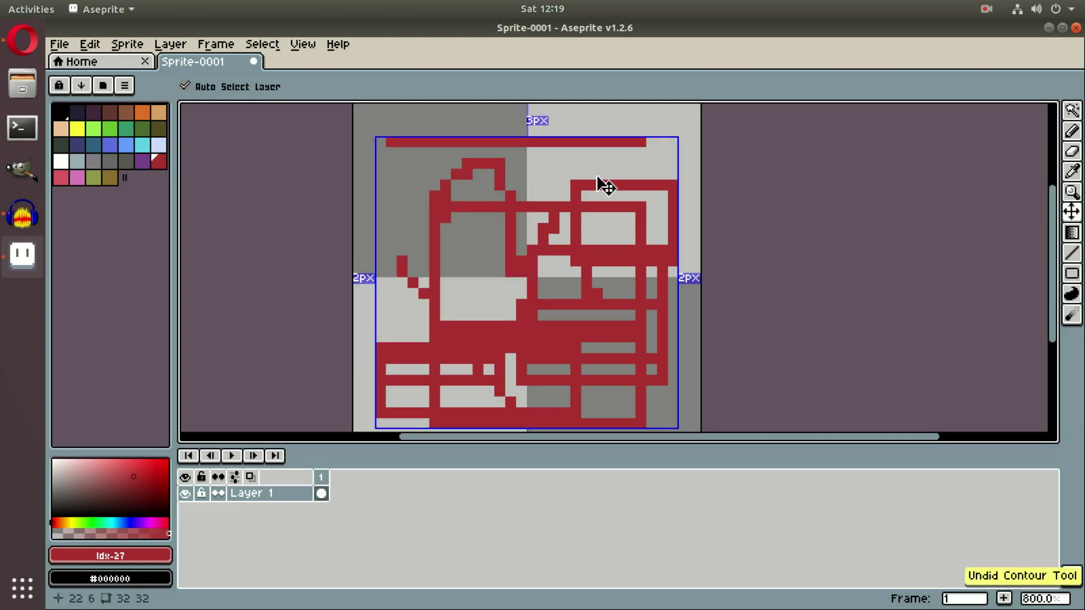
key(ctrl+z)
key(ctrl+z)
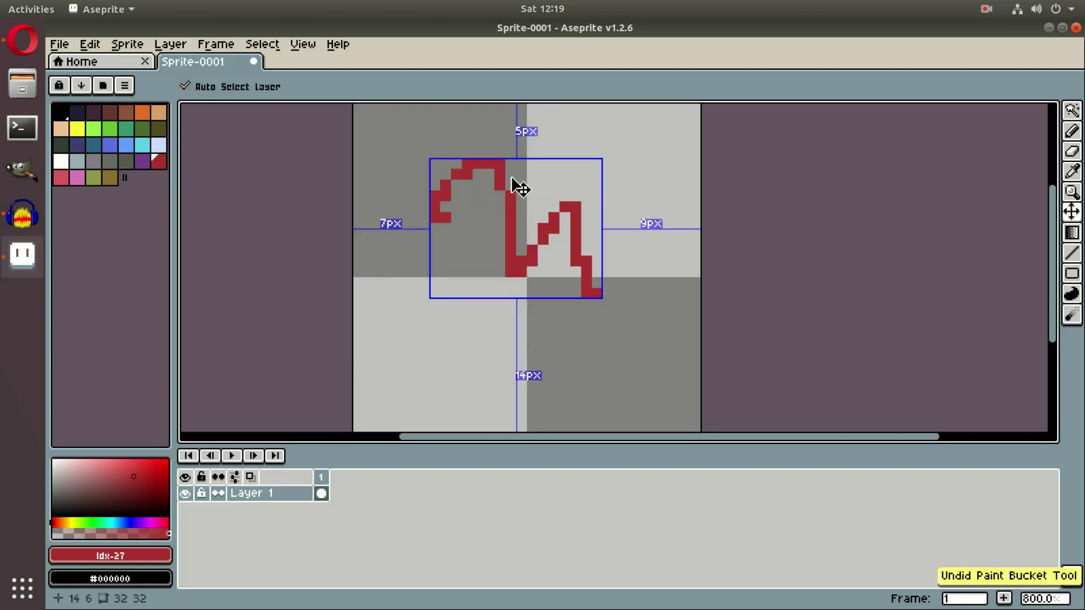
Step: Try the Contour tool by drawing two filled freehand shapes in dark red, and undo both
mouse_move(483, 195)
mouse_down()
mouse_move(601, 190)
mouse_move(615, 352)
mouse_move(519, 412)
mouse_up()
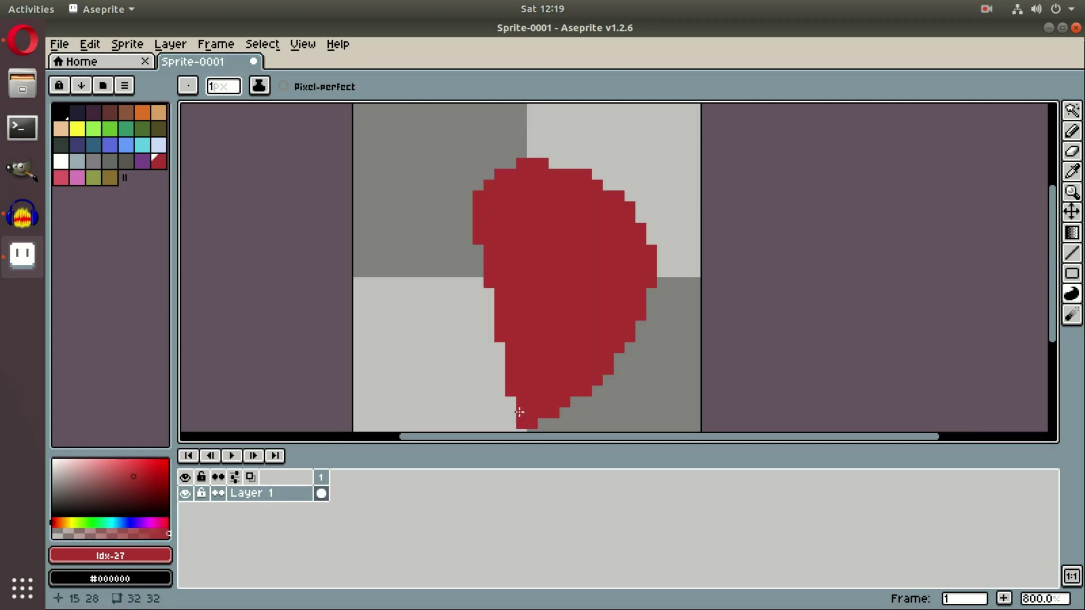
mouse_move(442, 189)
mouse_down()
mouse_move(327, 308)
mouse_move(373, 224)
mouse_up()
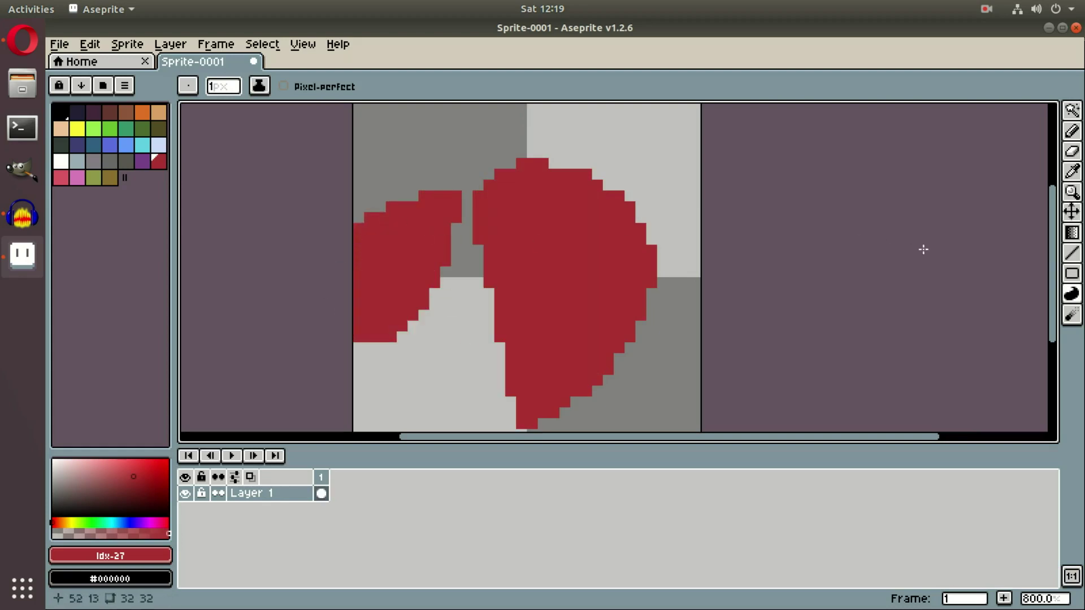
key(ctrl+z)
key(ctrl+z)
Step: Scribble dark red Pencil strokes in the middle of the canvas and soften the scribble's right part with the Blur tool
click(1072, 315)
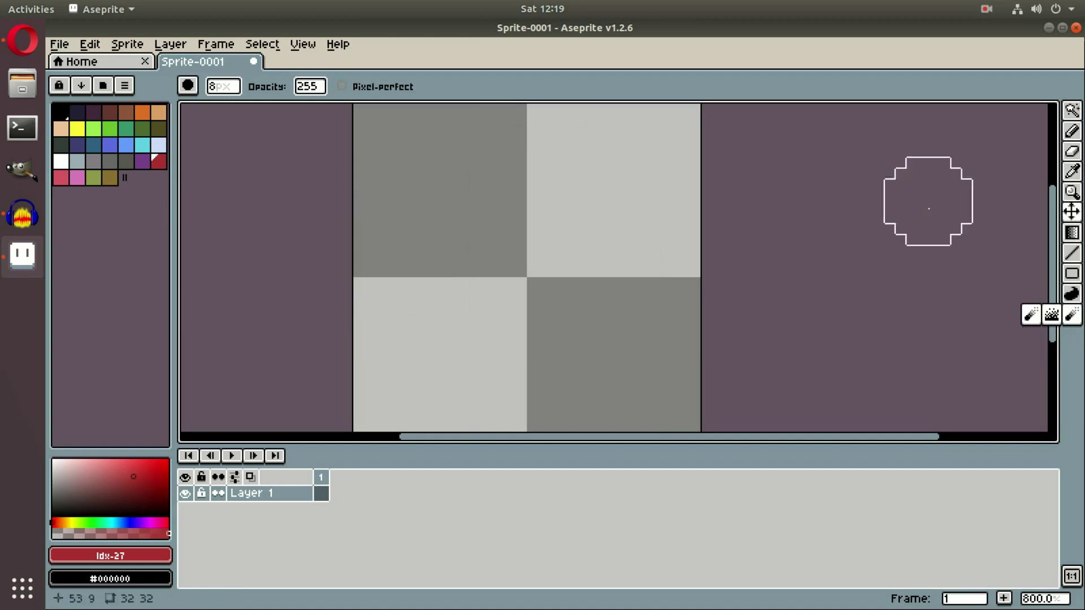
key(b)
drag(508, 181, 469, 333)
drag(588, 229, 534, 326)
drag(562, 302, 630, 320)
click(1072, 315)
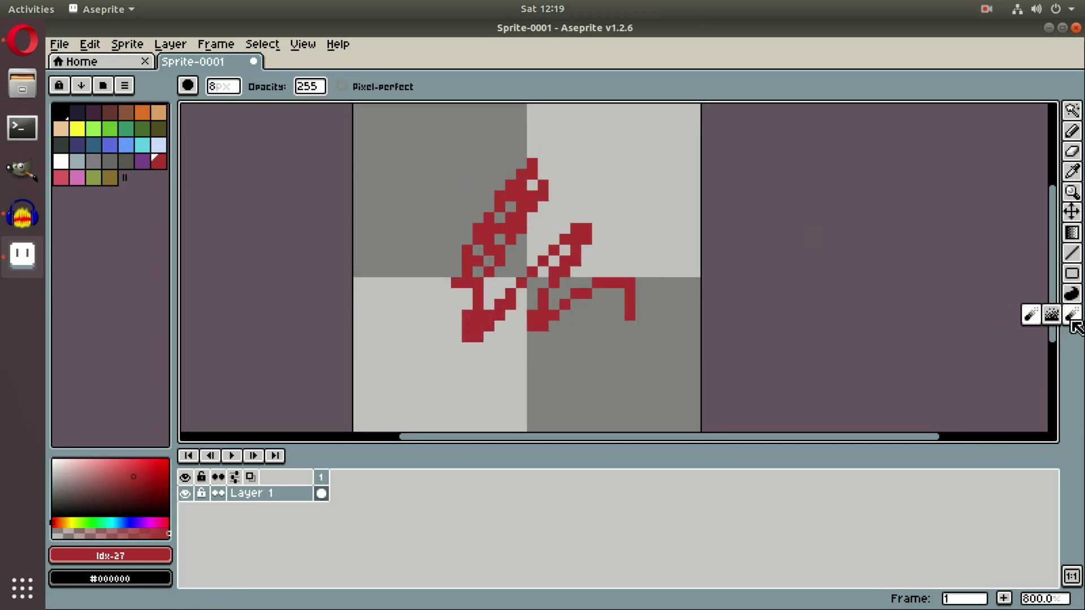
mouse_move(613, 267)
mouse_down()
mouse_move(598, 249)
mouse_move(629, 241)
mouse_up()
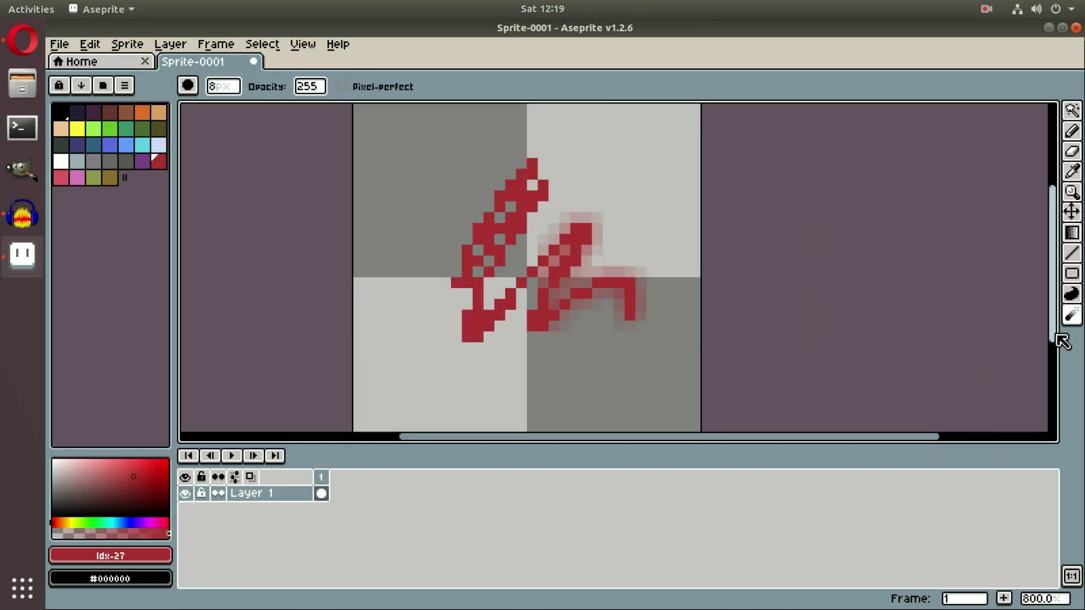
Step: Try the Jumble tool on the red scribbles, and undo the jumbling, blurring and Pencil strokes back to an empty canvas
click(1072, 315)
click(1050, 315)
mouse_move(549, 249)
mouse_down()
mouse_move(482, 165)
mouse_move(472, 300)
mouse_move(559, 266)
mouse_up()
key(ctrl+z)
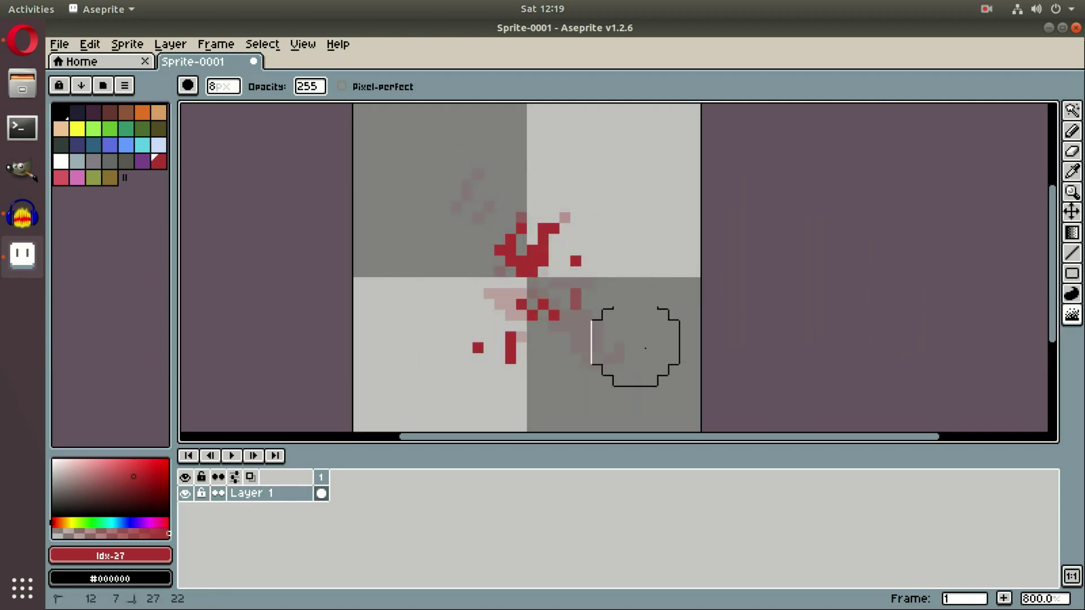
key(ctrl+z)
key(ctrl+z)
key(ctrl+z)
key(ctrl+z)
key(b)
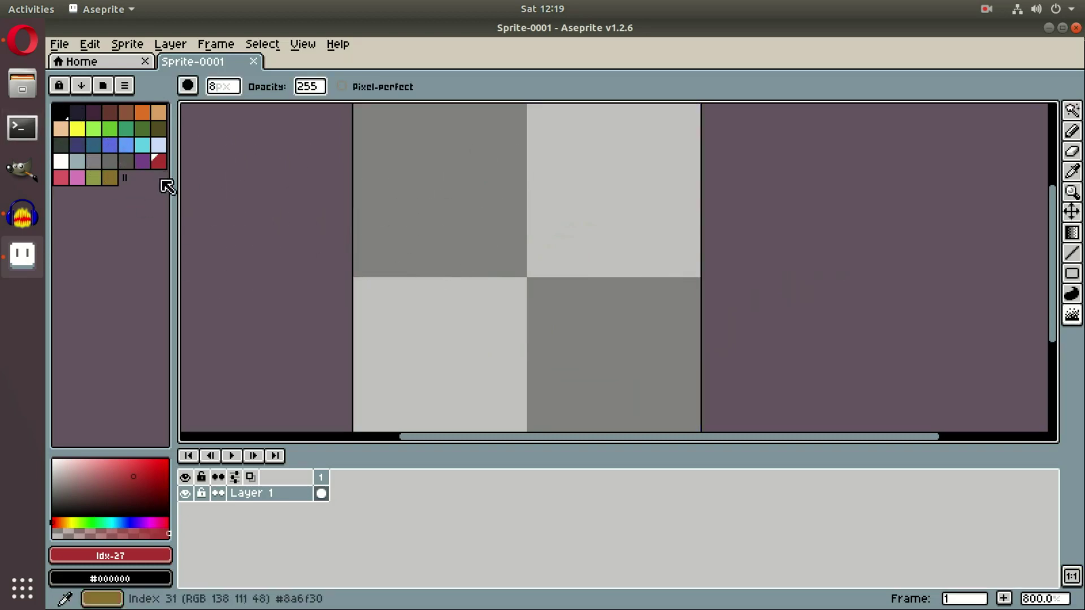
Step: Draw a Pencil zigzag in blue palette entry Idx-18 and further strokes in green Idx-10
click(126, 145)
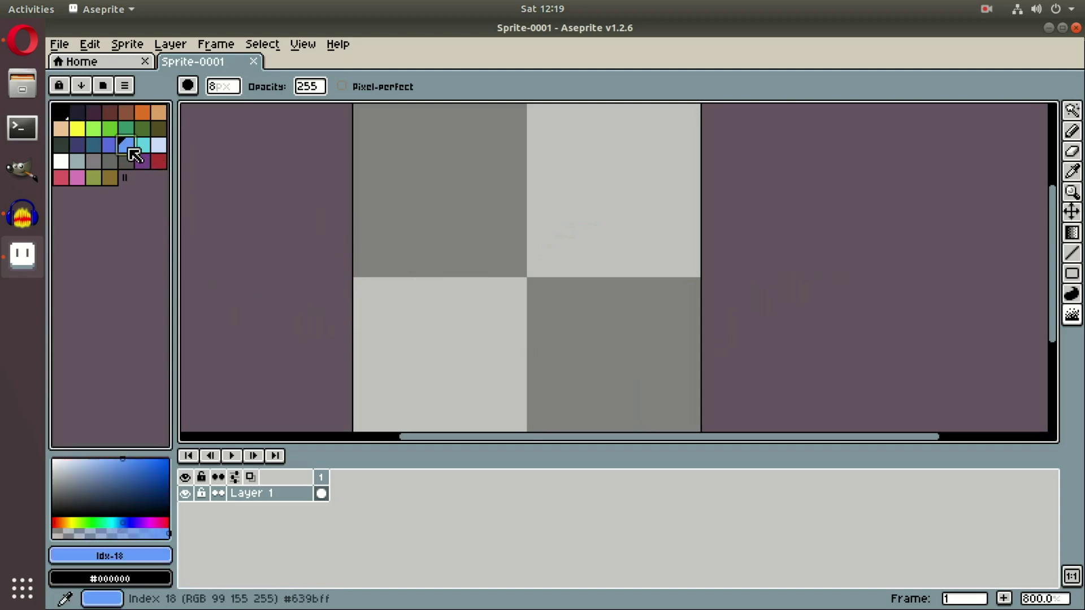
key(b)
mouse_move(445, 153)
mouse_down()
mouse_move(529, 232)
mouse_move(635, 203)
mouse_up()
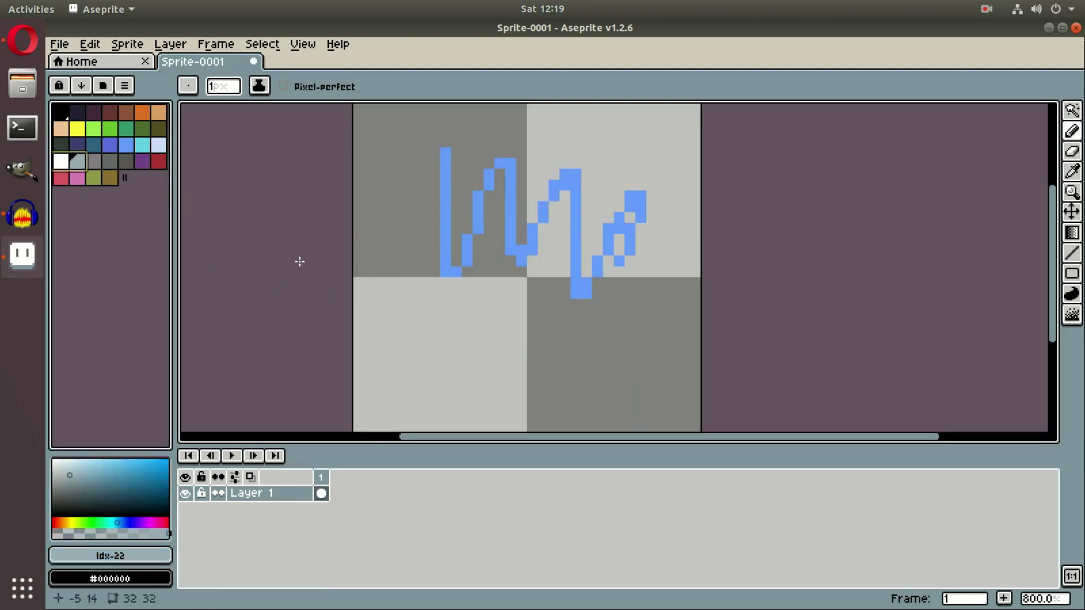
click(110, 131)
mouse_move(413, 271)
mouse_down()
mouse_move(431, 295)
mouse_move(565, 338)
mouse_up()
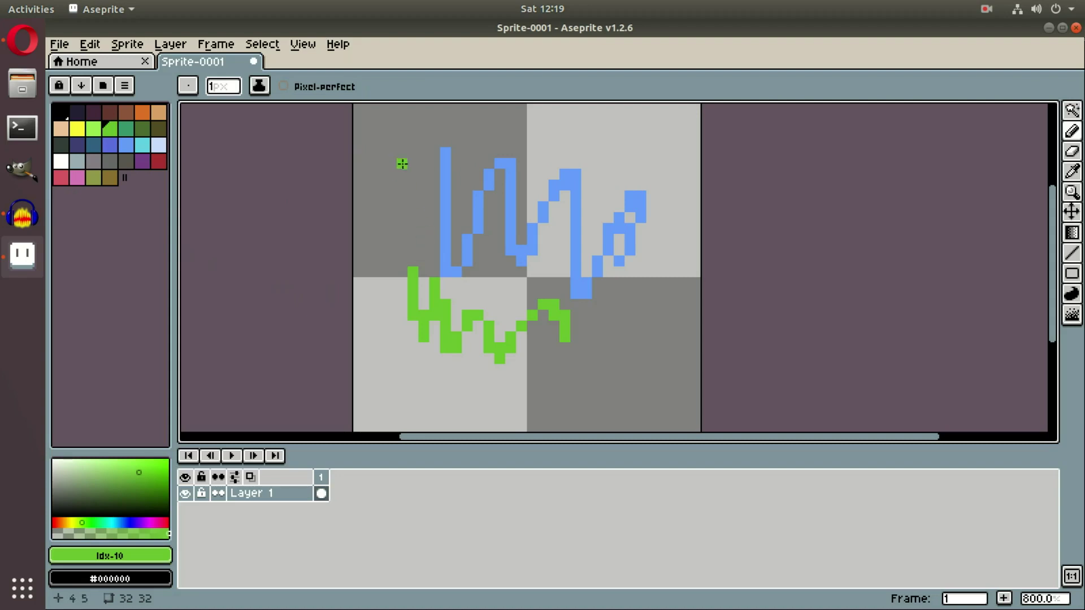
mouse_move(442, 138)
mouse_down()
mouse_move(587, 135)
mouse_move(667, 226)
mouse_move(618, 385)
mouse_move(402, 369)
mouse_up()
Step: Undo the blue and green Pencil strokes
key(ctrl+z)
key(ctrl+z)
key(ctrl+z)
key(ctrl+z)
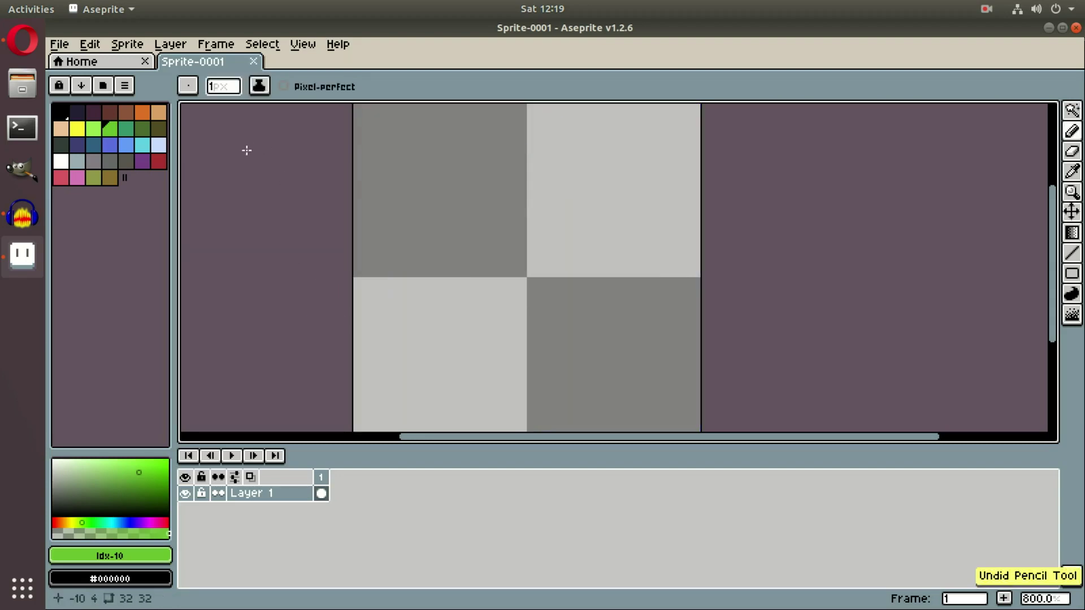
Step: Draw Pencil strokes in the black background colour mid-canvas and in the green foreground colour above and at the lower right
mouse_move(457, 262)
mouse_down()
mouse_move(534, 221)
mouse_move(618, 275)
mouse_move(574, 339)
mouse_up()
mouse_move(516, 288)
mouse_down()
mouse_move(548, 263)
mouse_move(553, 350)
mouse_up()
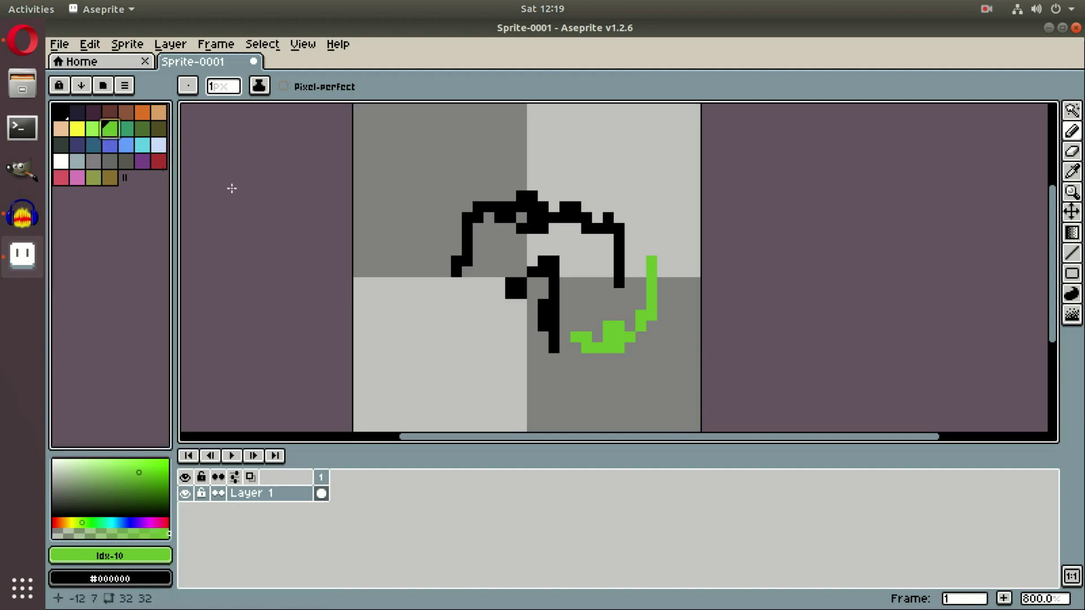
mouse_move(422, 186)
mouse_down()
mouse_move(489, 155)
mouse_move(552, 180)
mouse_move(639, 192)
mouse_up()
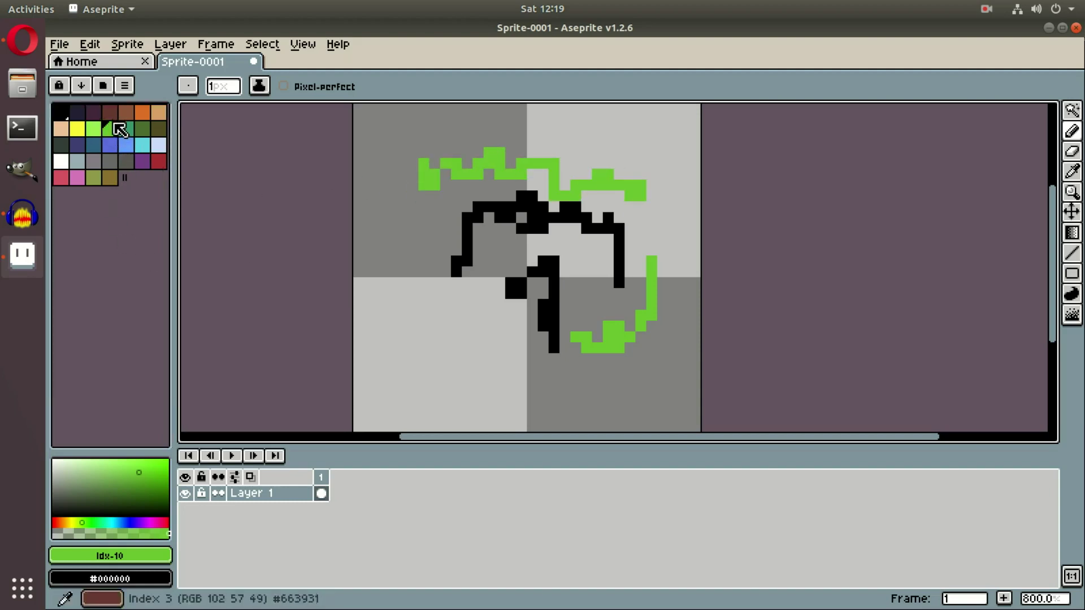
Step: Set the foreground to green Idx-10 and the background to purple Idx-26, and draw one Pencil stroke in each along the canvas's left side
click(62, 113)
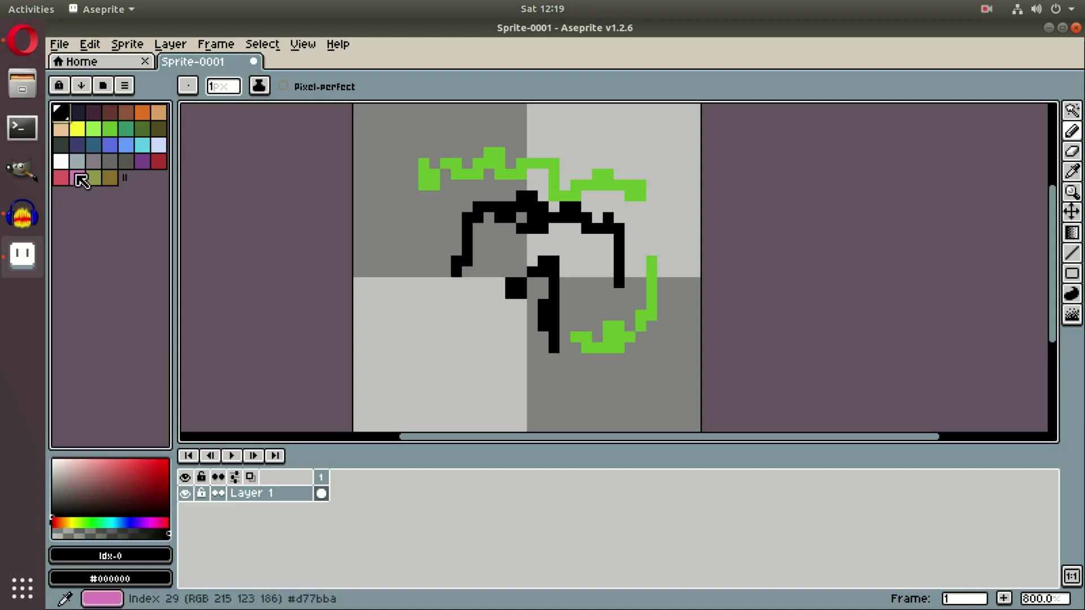
click(111, 129)
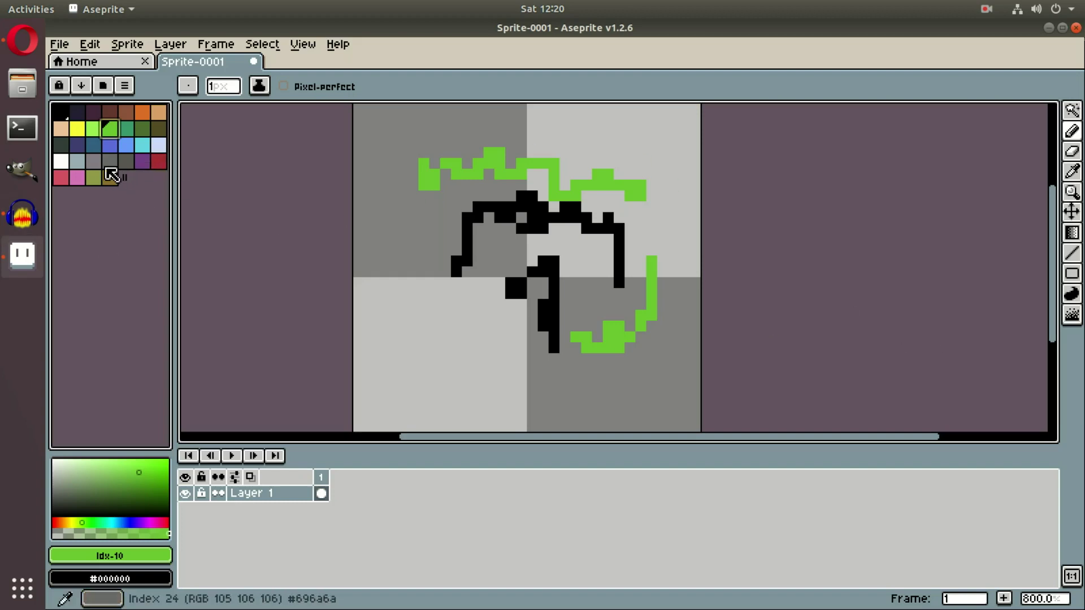
right_click(141, 162)
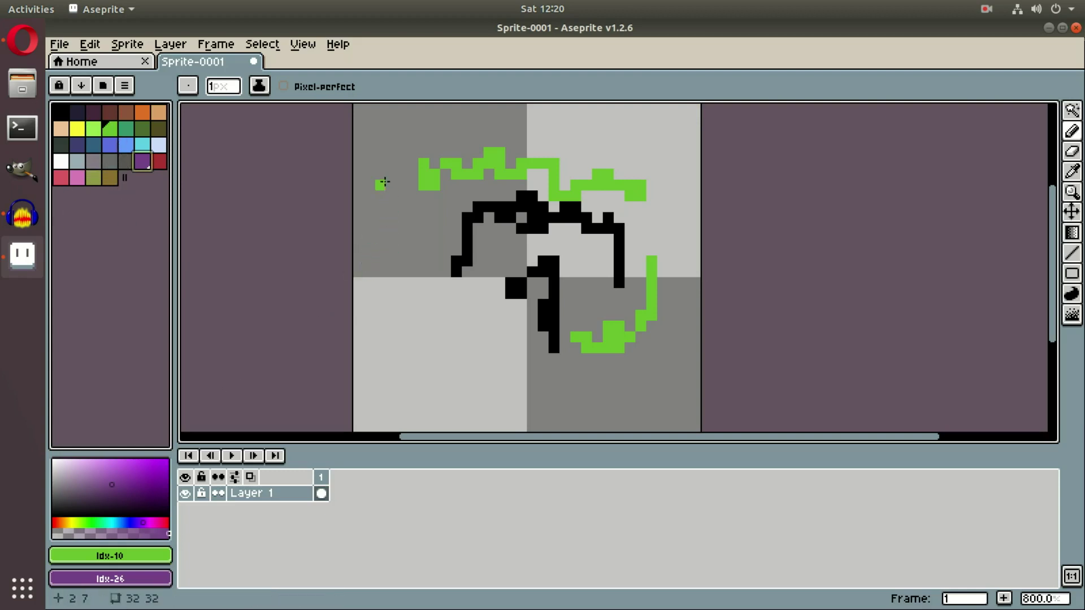
drag(379, 140, 369, 318)
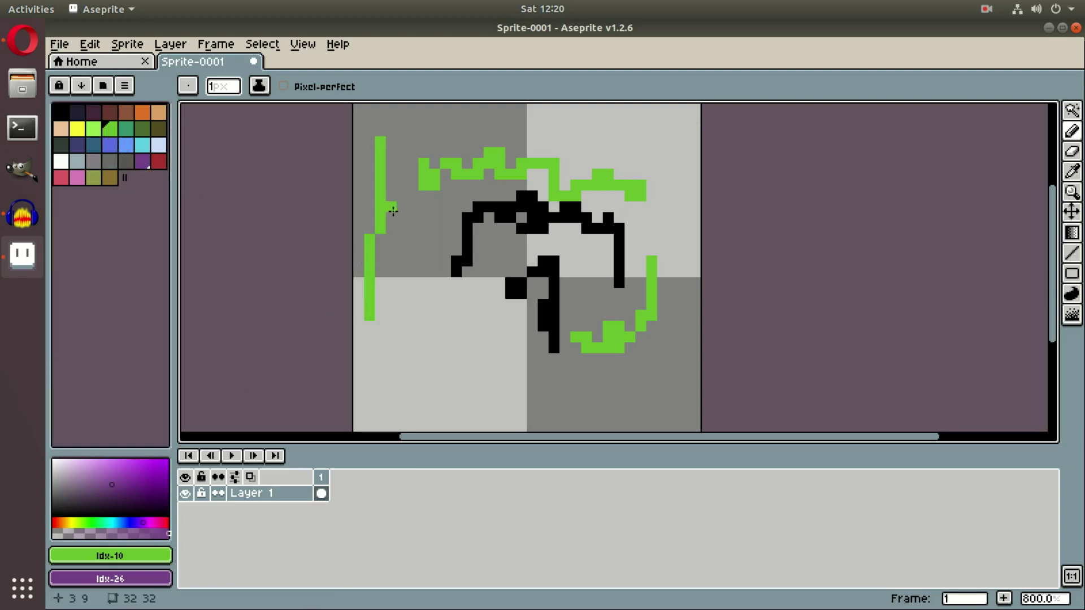
drag(402, 160, 369, 383)
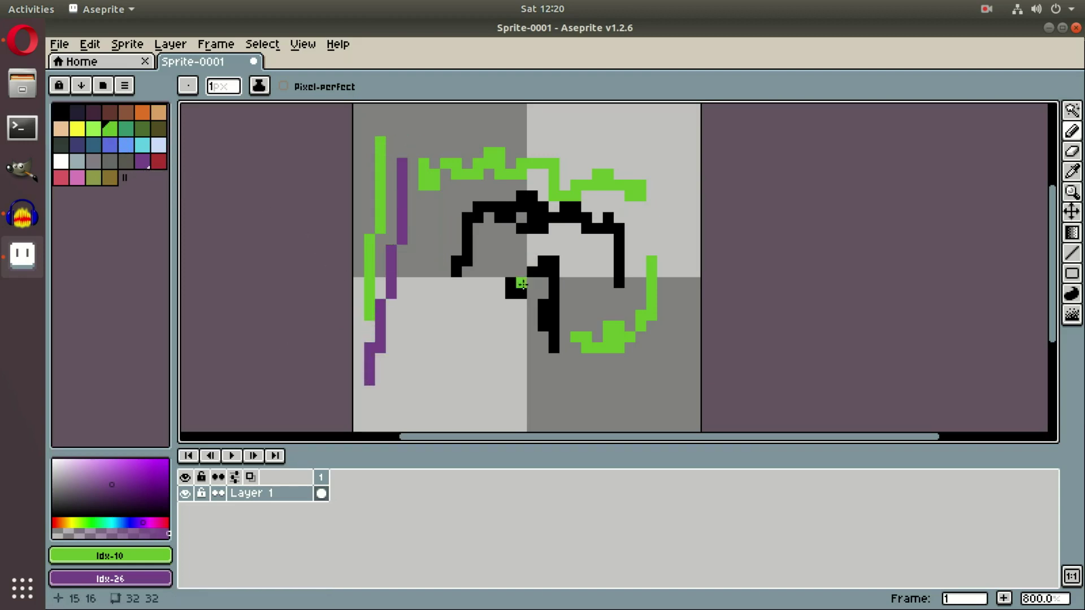
Step: Undo all the green, purple and black Pencil strokes until the canvas is blank
key(ctrl+z)
key(ctrl+z)
key(ctrl+z)
key(ctrl+z)
key(ctrl+z)
key(ctrl+z)
key(ctrl+z)
key(ctrl+z)
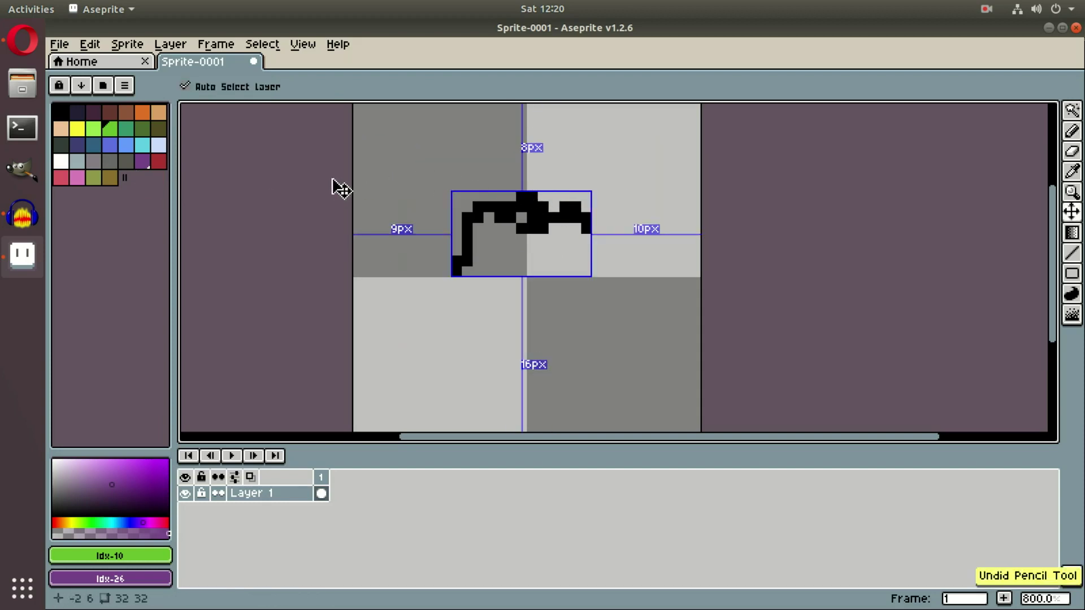
key(ctrl+z)
key(ctrl+z)
key(ctrl+z)
key(ctrl+z)
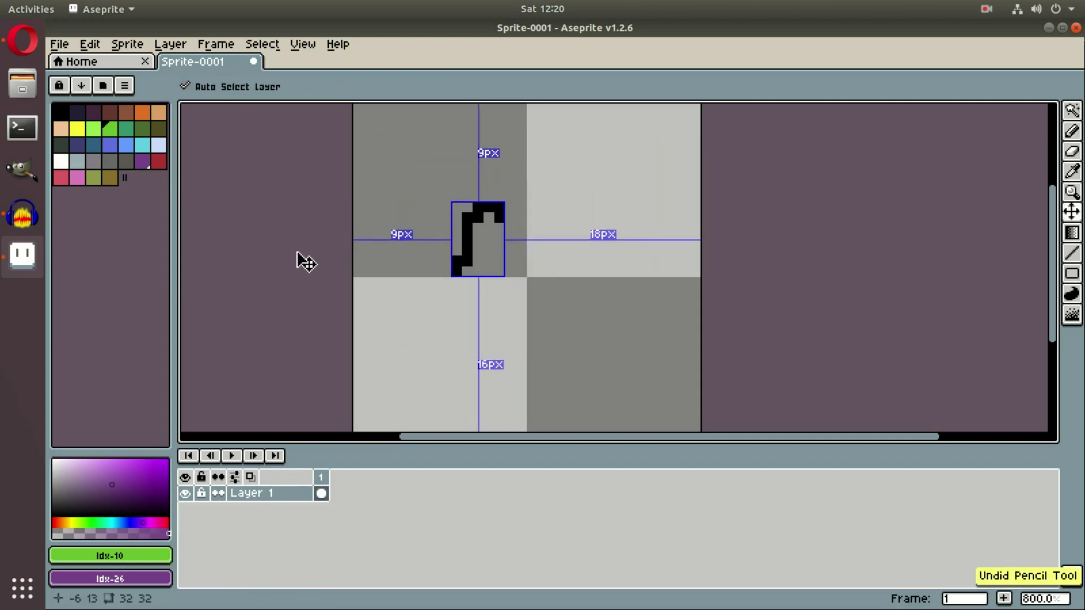
key(ctrl+z)
key(ctrl+z)
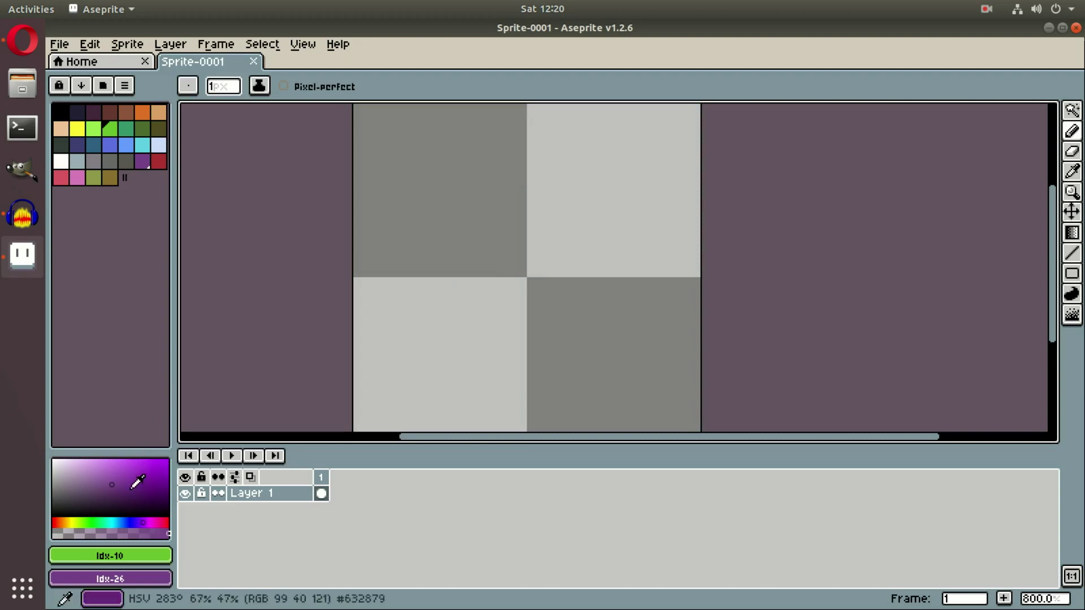
Step: Mix a teal foreground colour (194° 70 57) and a magenta one (313° 89 100), adding each to the palette
click(133, 483)
click(114, 523)
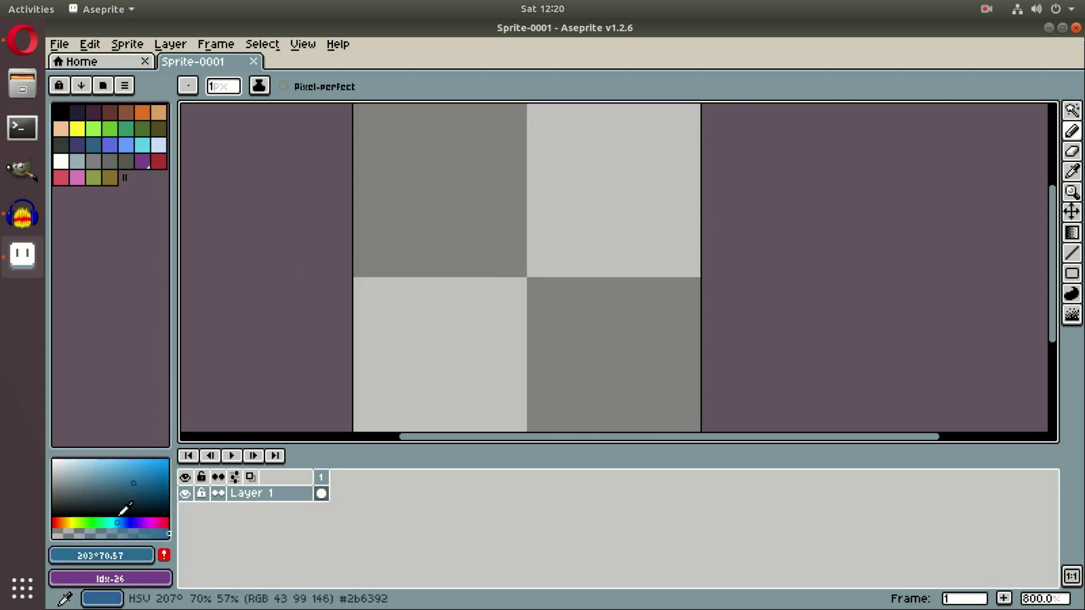
click(164, 555)
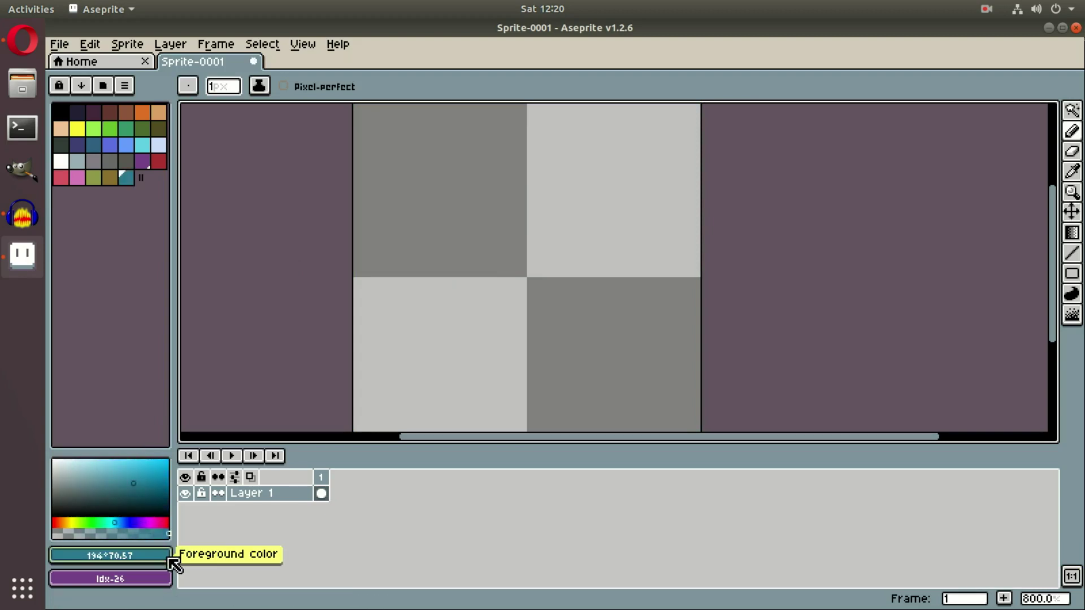
click(93, 509)
click(152, 523)
drag(93, 477, 156, 459)
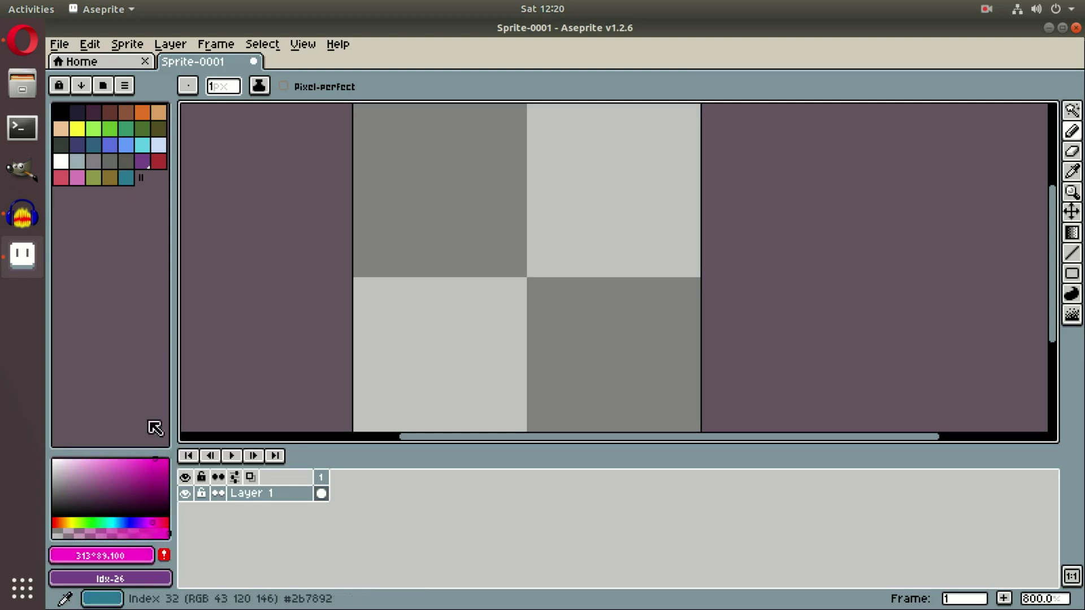
click(163, 555)
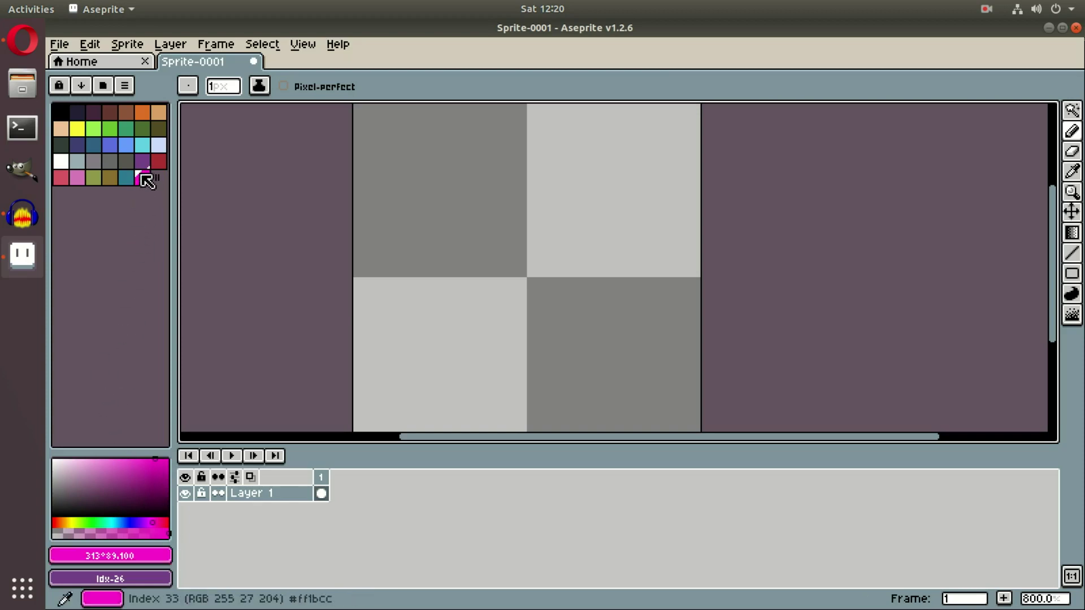
Step: Set the background colour to #c3a38a by changing its red and green values
click(105, 579)
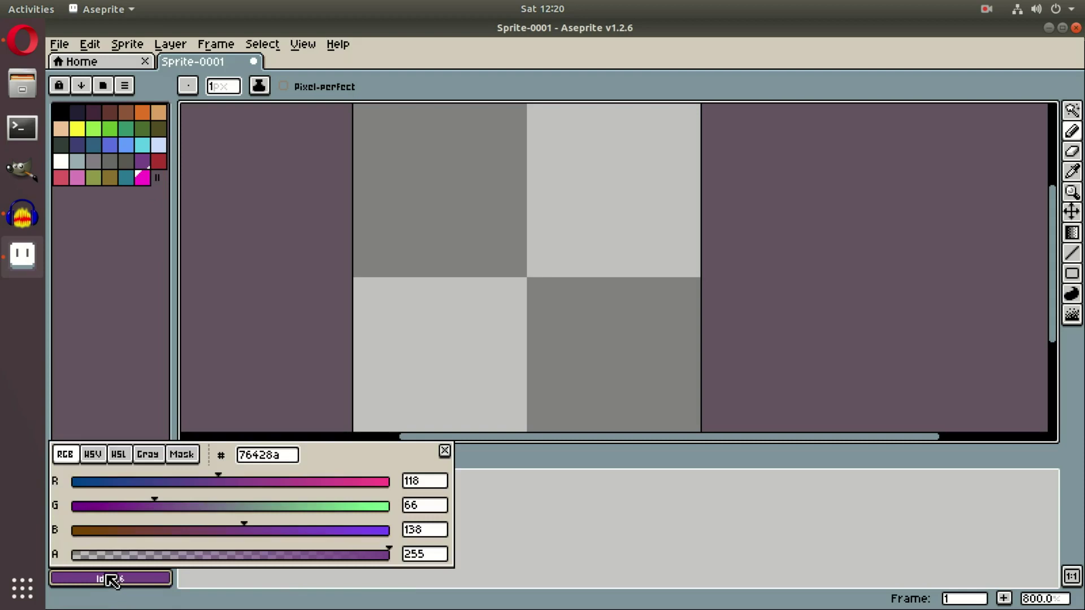
drag(222, 484, 278, 483)
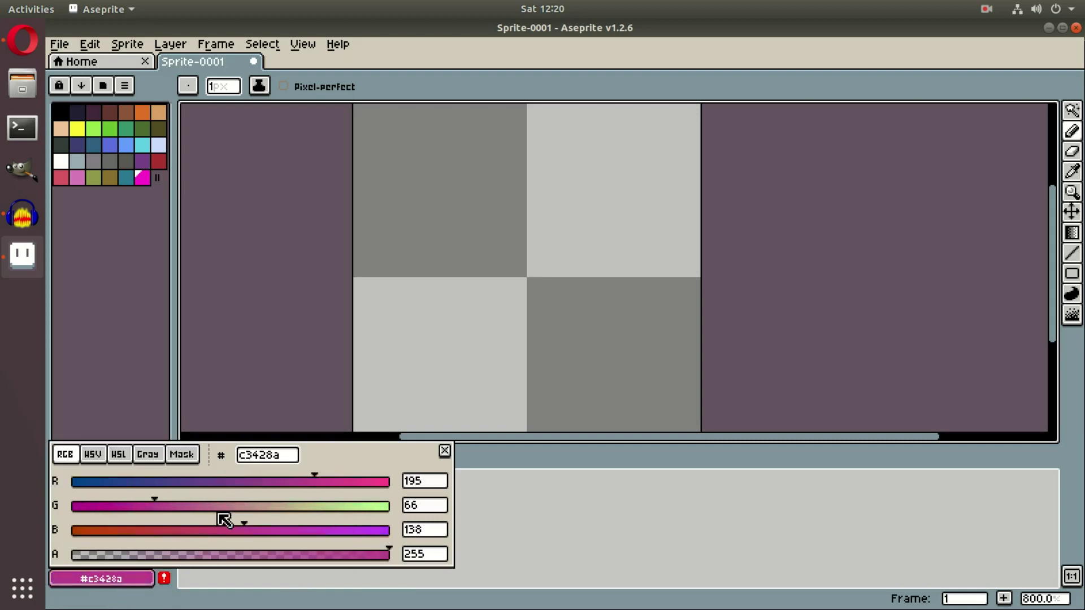
drag(220, 508, 269, 452)
click(444, 451)
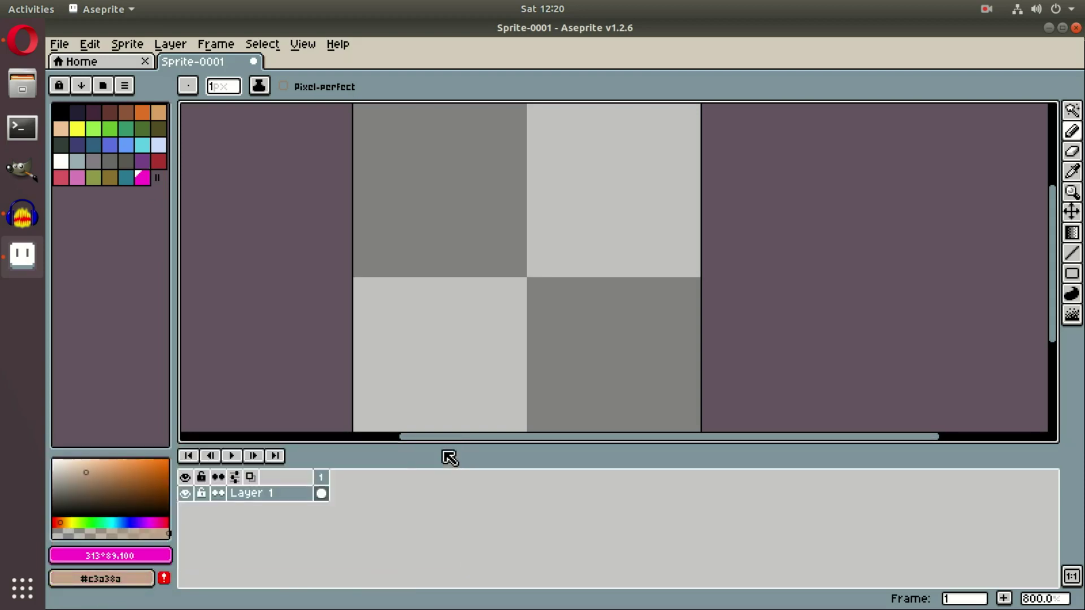
Step: Toggle the palette editing lock and pick the new teal Idx-32 and magenta Idx-33 entries as foreground colour
click(59, 86)
click(59, 86)
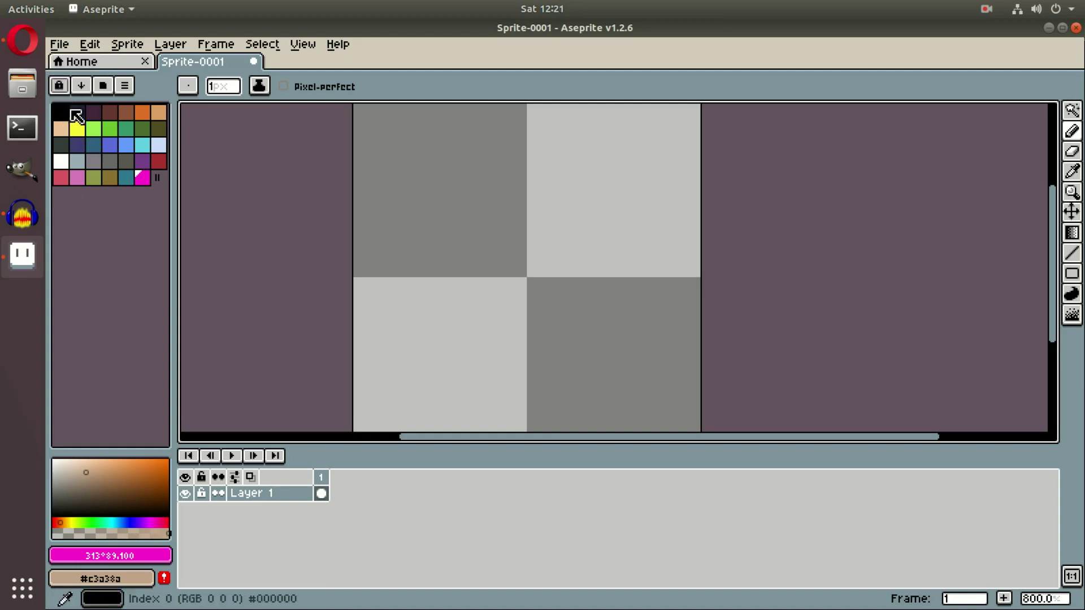
click(126, 145)
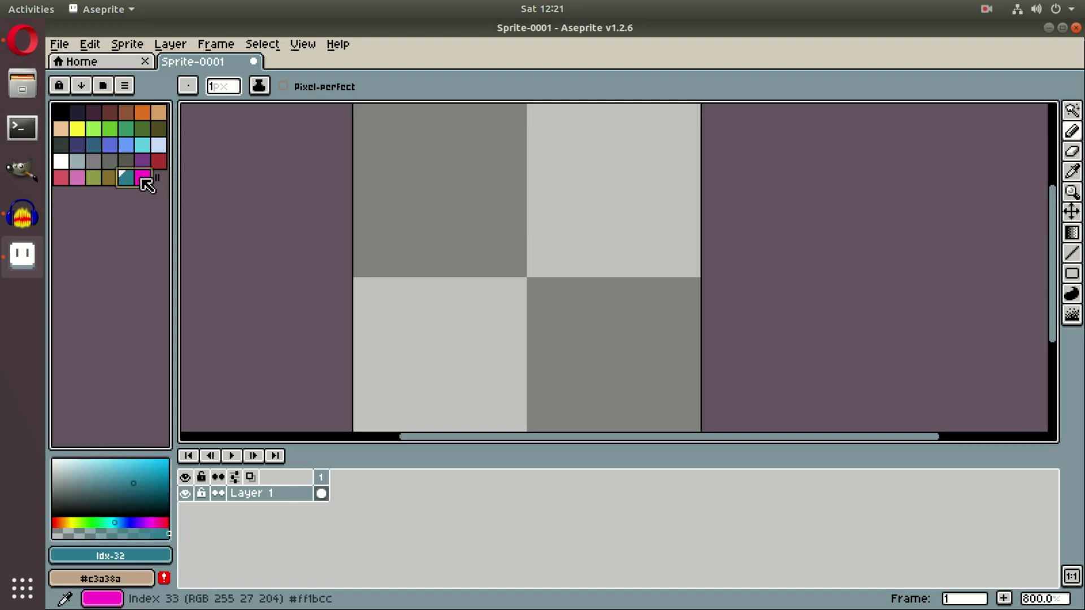
click(126, 164)
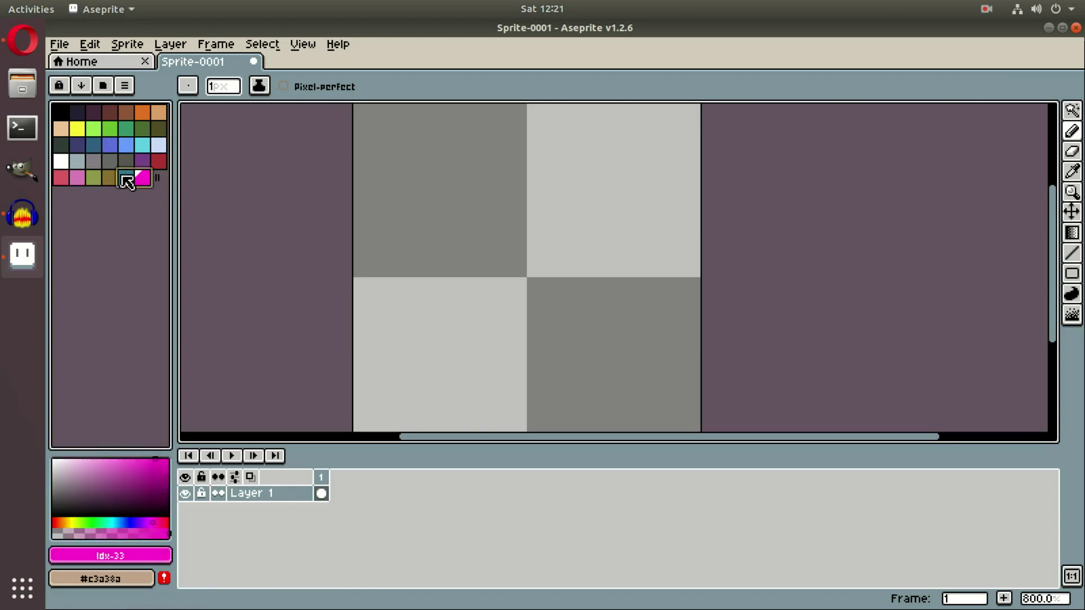
click(142, 164)
click(144, 178)
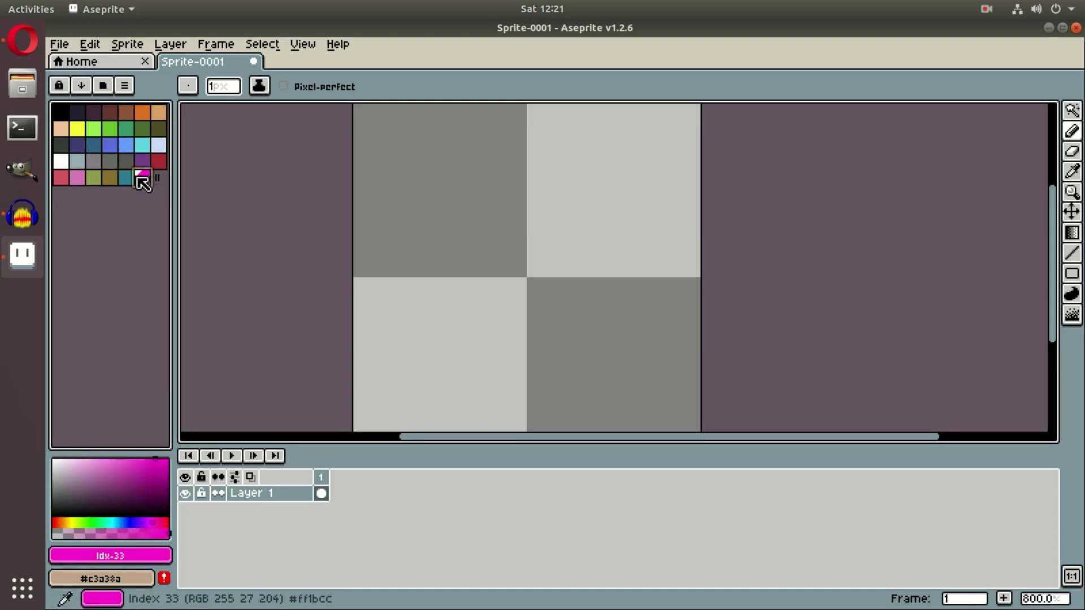
Step: With palette editing unlocked, move the brown swatch beside yellow and the pink, olive, teal and magenta swatches ahead of white
click(91, 113)
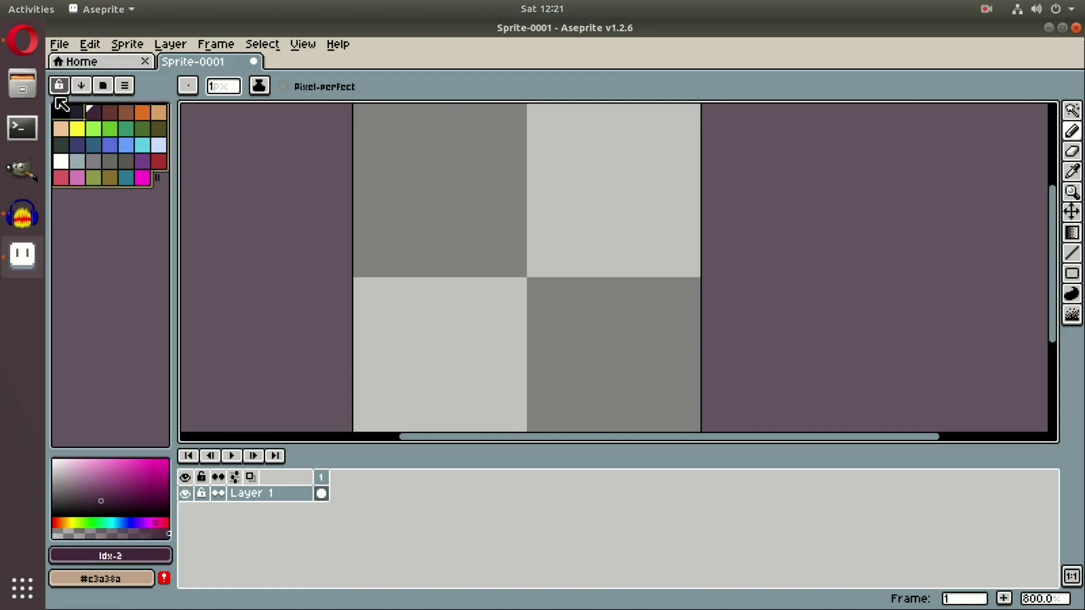
click(143, 177)
drag(145, 181, 106, 177)
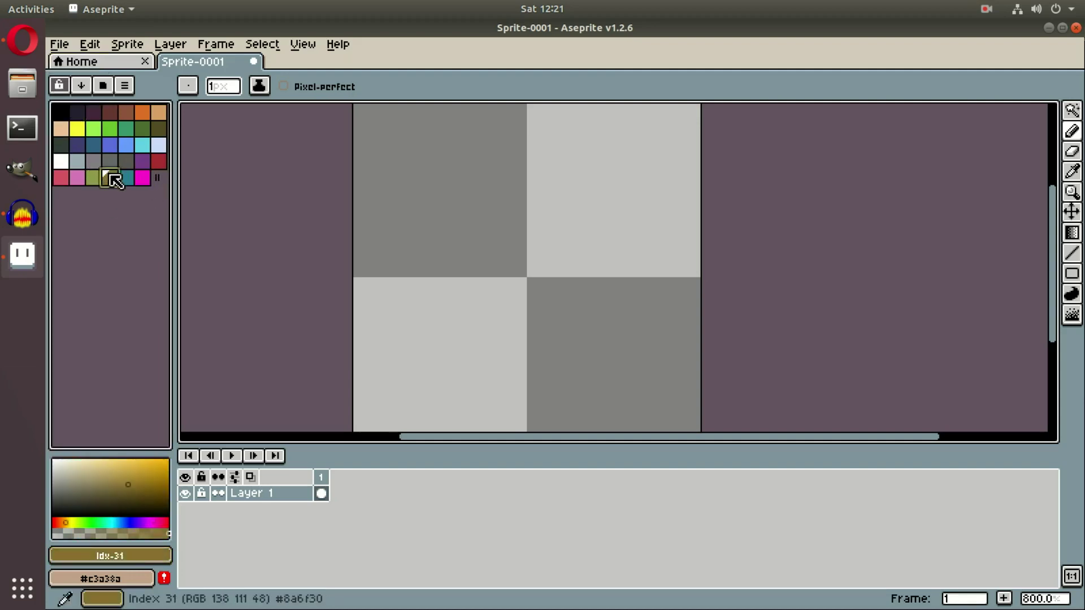
mouse_move(107, 175)
mouse_down()
mouse_move(101, 155)
mouse_move(136, 135)
mouse_move(102, 165)
mouse_move(128, 162)
mouse_move(85, 178)
mouse_move(75, 168)
mouse_move(97, 145)
mouse_move(83, 146)
mouse_move(79, 169)
mouse_move(138, 177)
mouse_move(94, 177)
mouse_up()
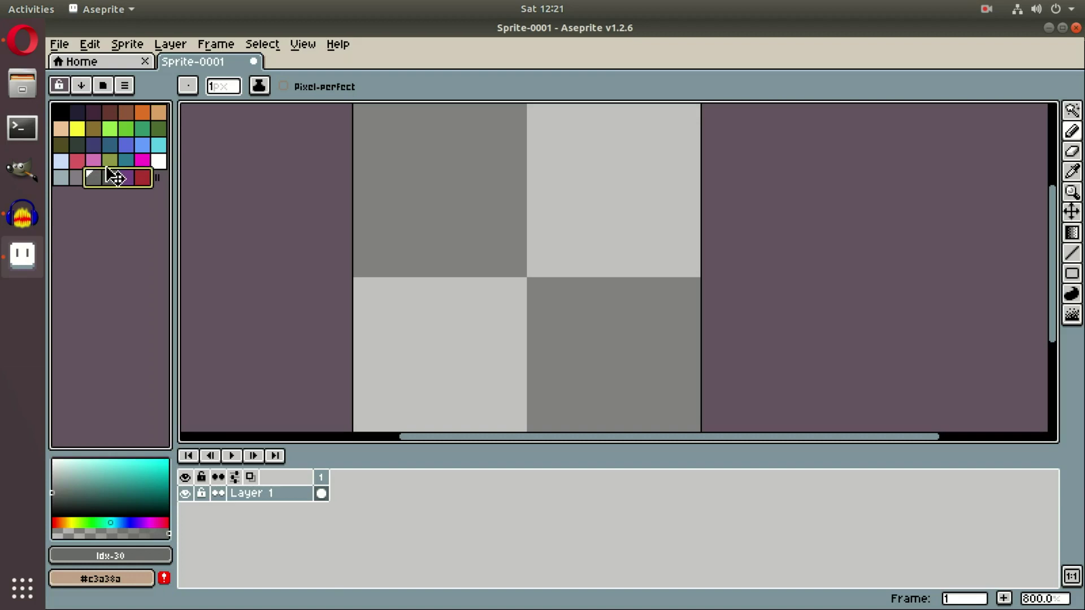
drag(115, 176, 90, 187)
click(142, 177)
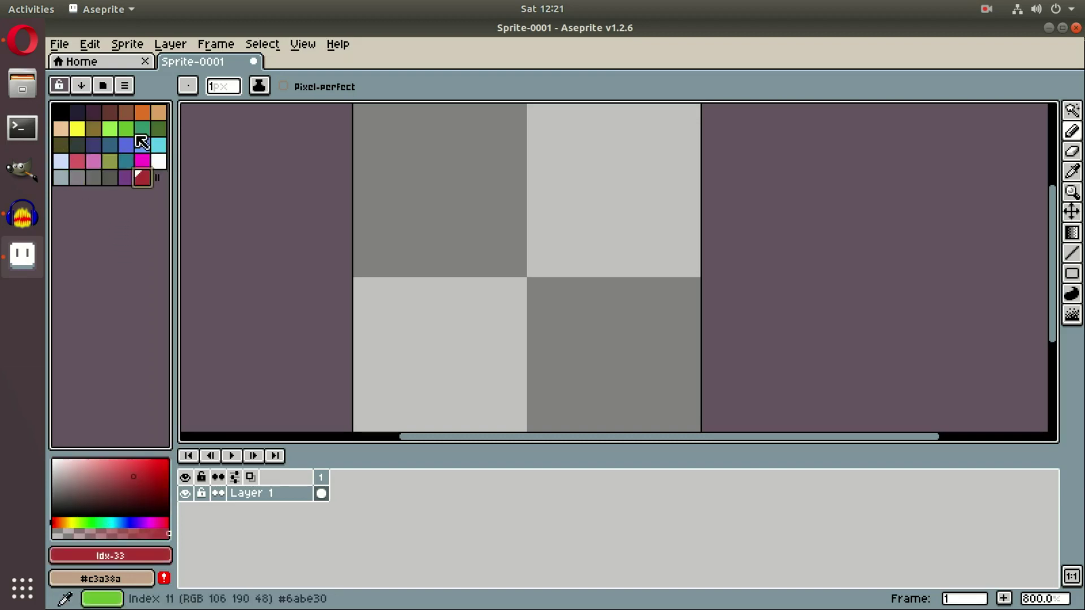
Step: Sort the palette colours by hue and re-sort them by luminance
click(85, 88)
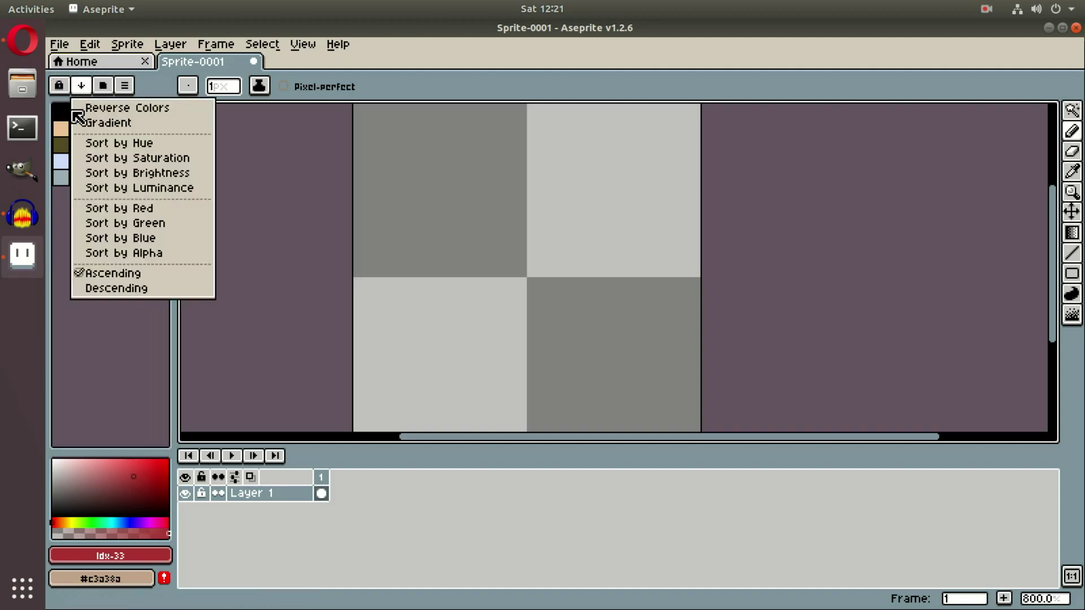
click(182, 158)
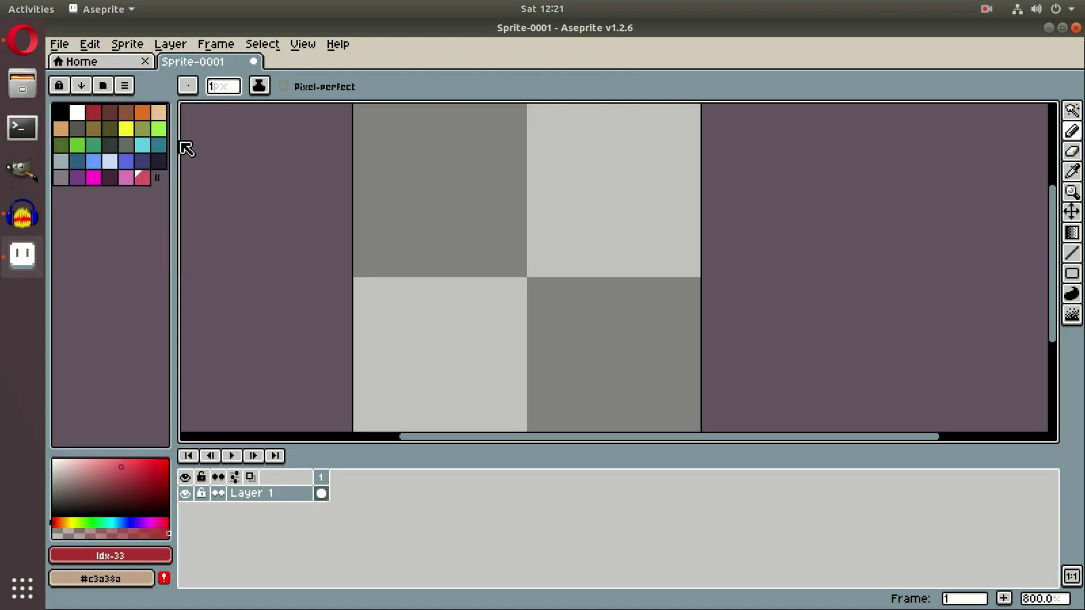
click(81, 86)
click(126, 188)
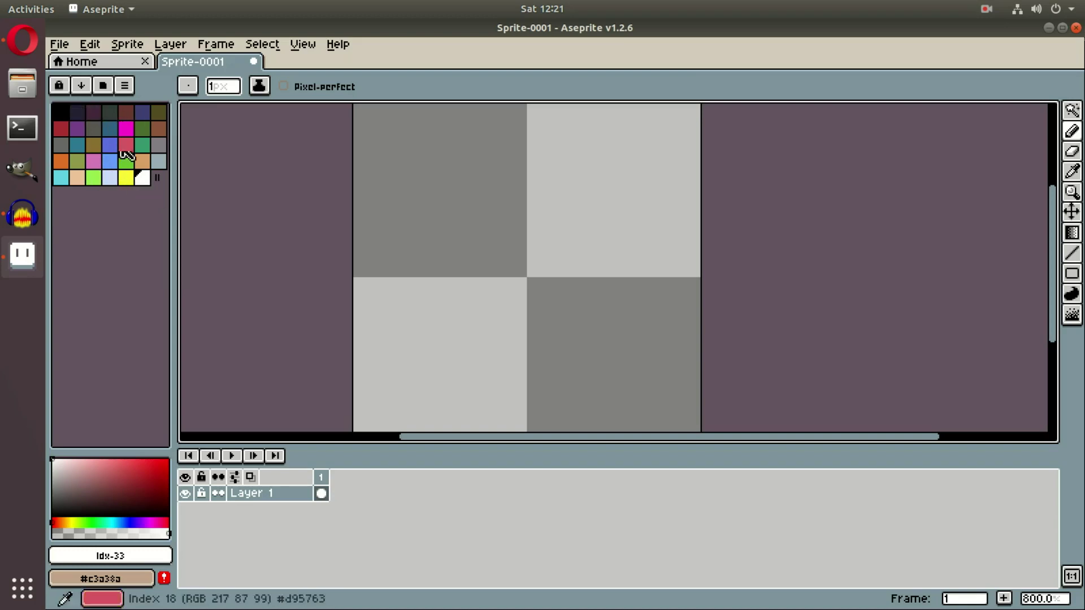
Step: Load the edg32 preset palette and close the preset list
click(104, 86)
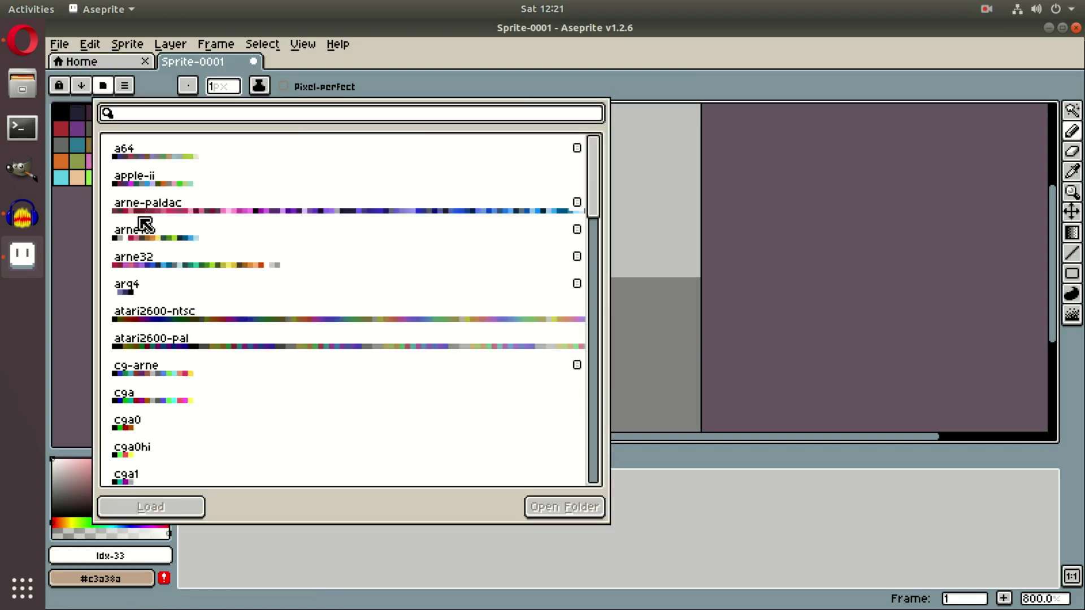
drag(603, 199, 595, 324)
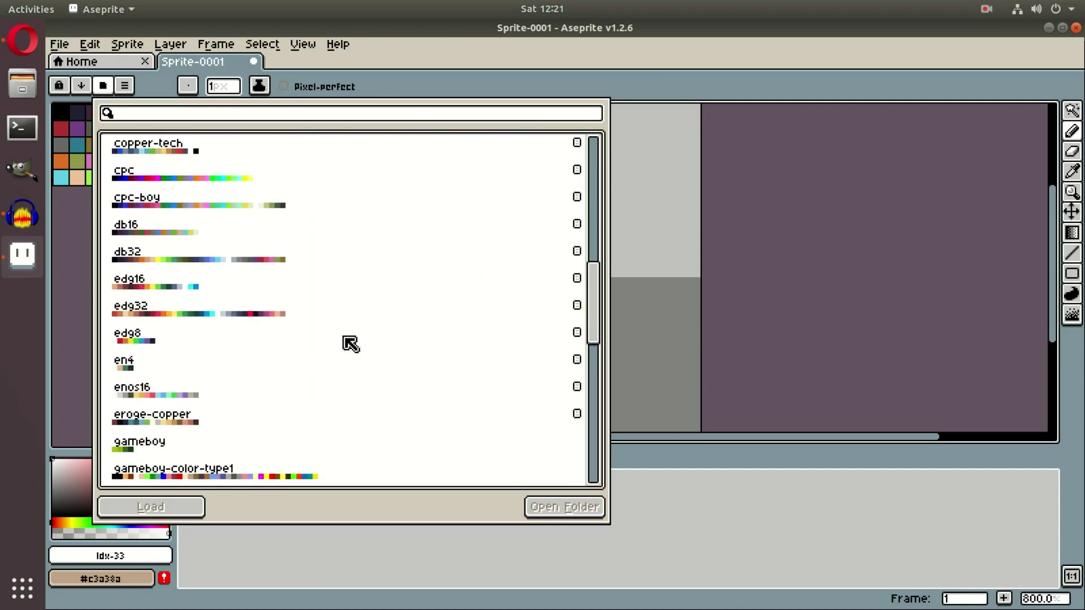
click(239, 318)
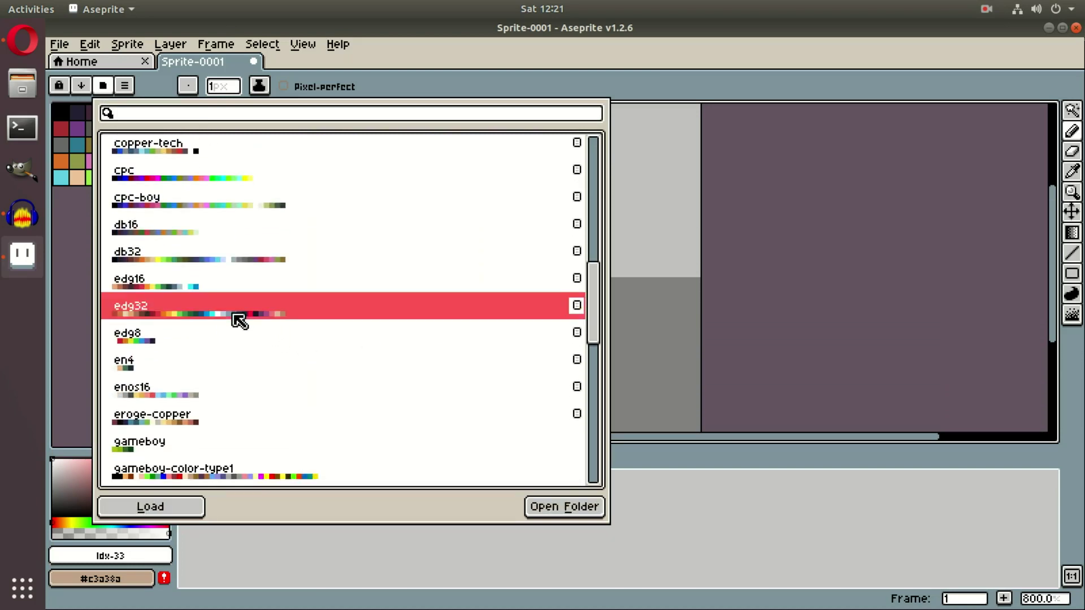
click(175, 506)
click(188, 507)
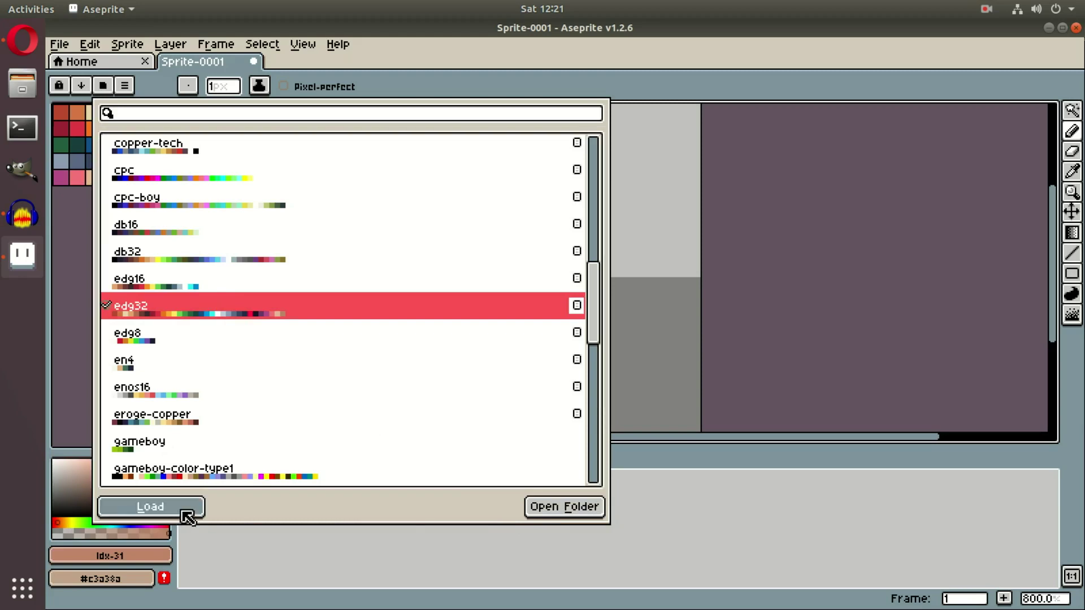
click(89, 322)
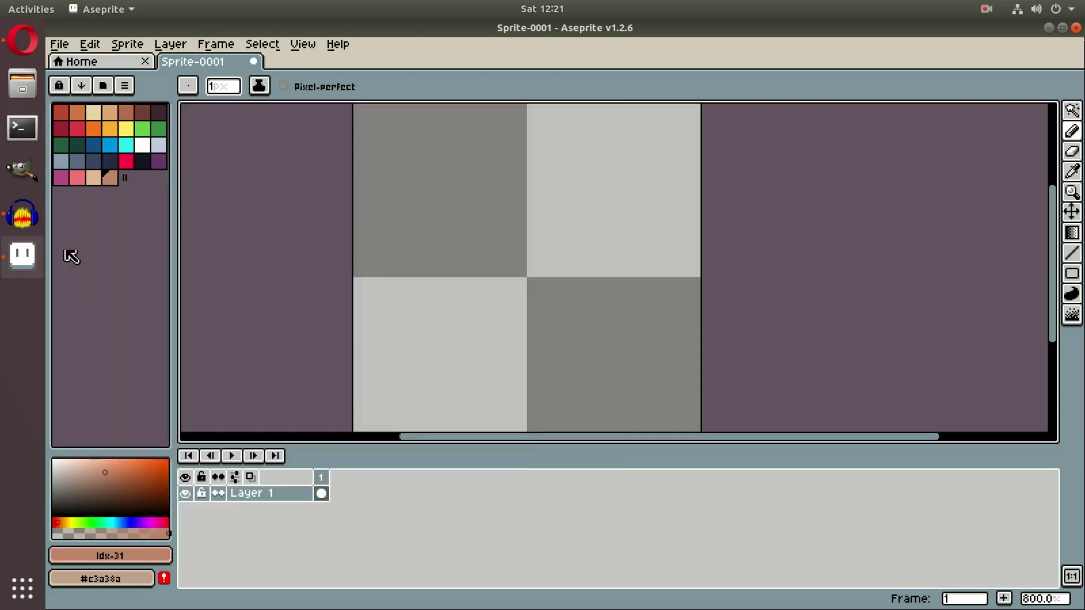
Step: Draw Pencil strokes in orange Idx-9 mid-canvas, yellow Idx-11 beside them and green Idx-12 on the canvas's left side
click(92, 127)
mouse_move(520, 208)
mouse_down()
mouse_move(545, 206)
mouse_move(588, 283)
mouse_up()
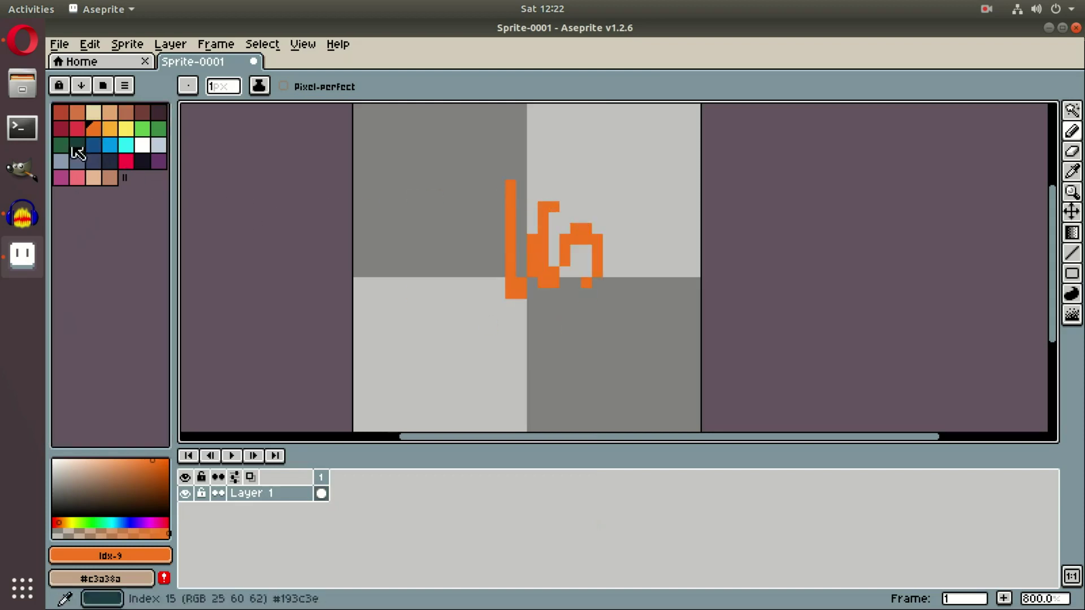
click(126, 129)
drag(485, 229, 477, 310)
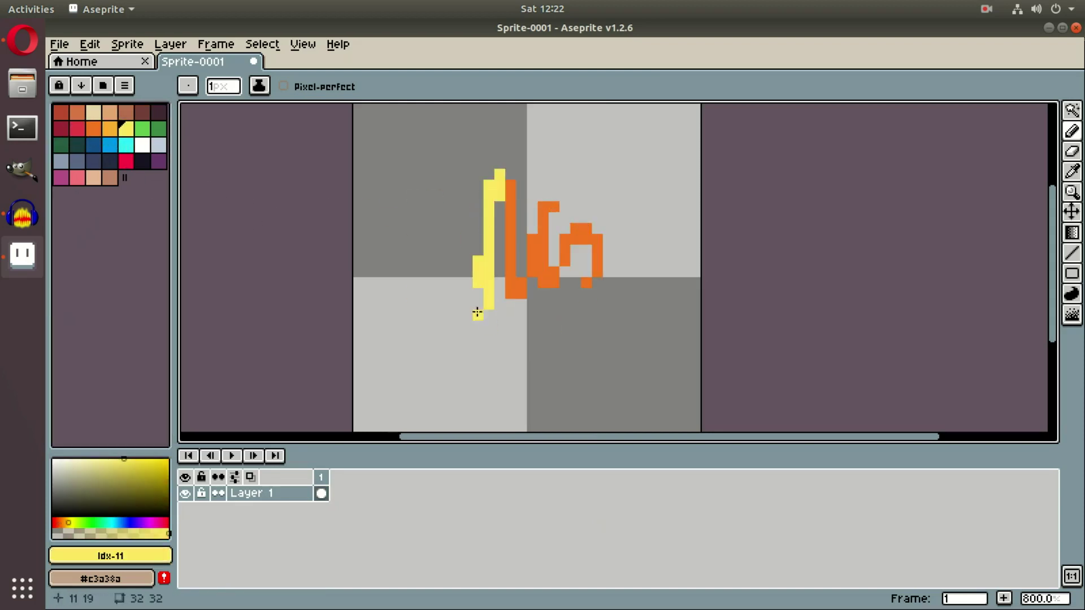
click(143, 129)
drag(424, 170, 457, 327)
Step: Undo the orange, yellow and green Pencil strokes
key(ctrl+z)
key(ctrl+z)
key(ctrl+z)
key(ctrl+z)
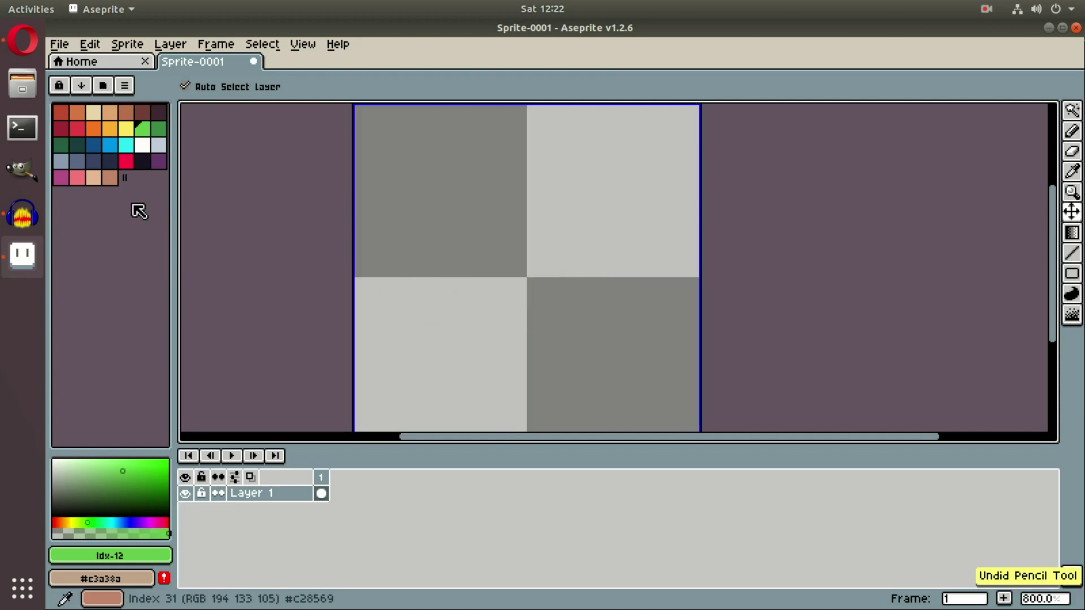
click(122, 87)
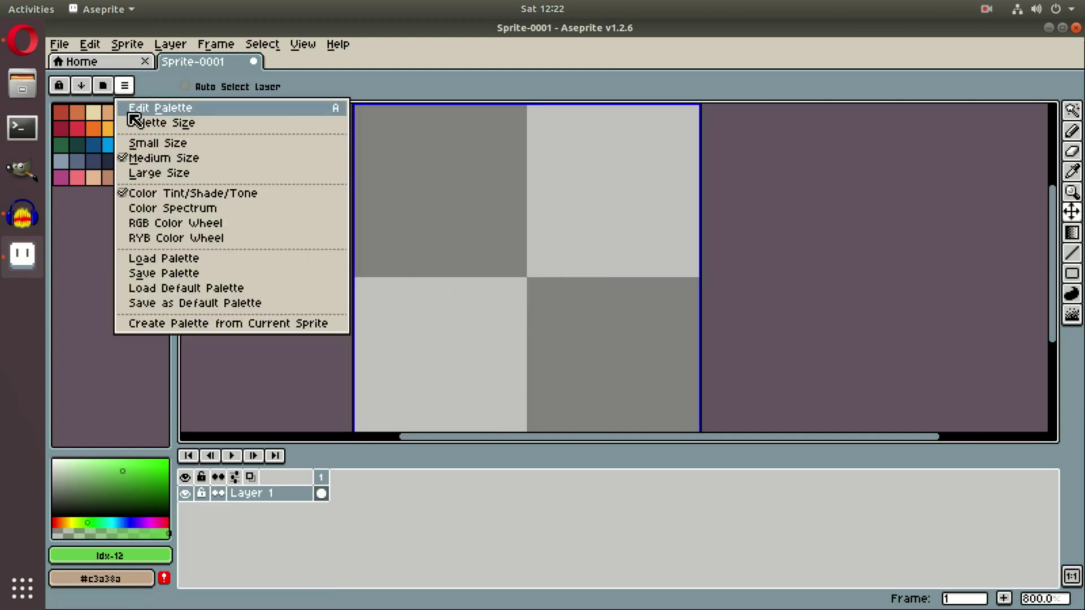
click(182, 128)
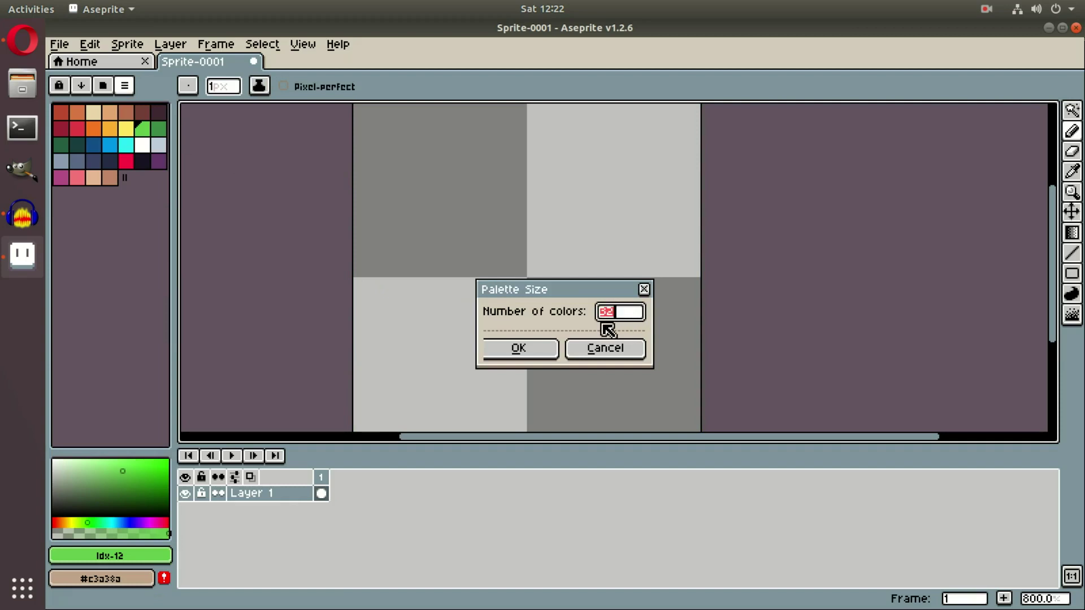
click(576, 353)
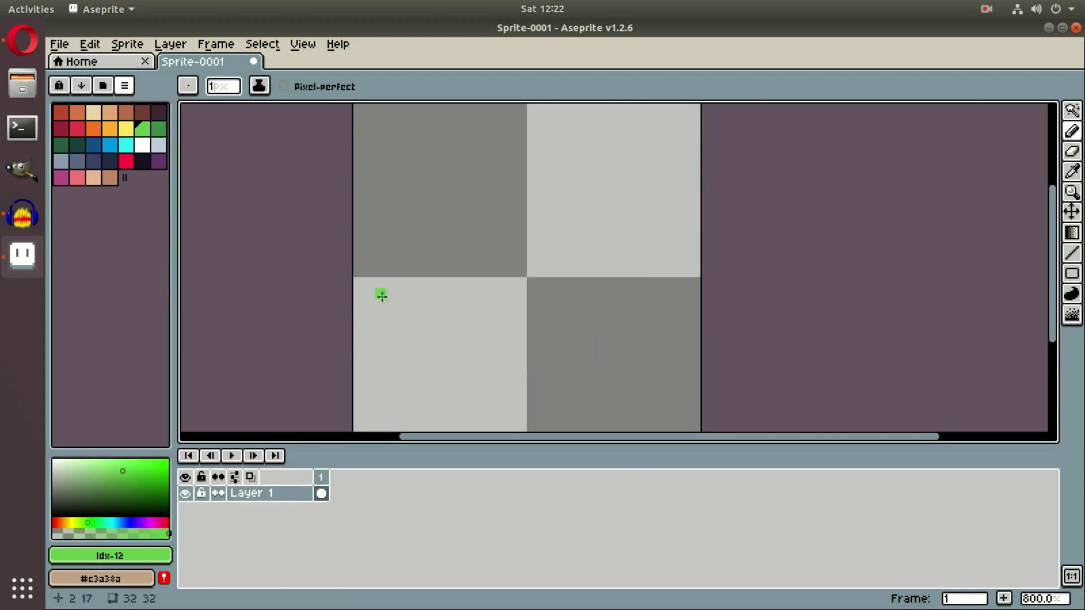
Step: Set the palette swatches to Large Size and the colour selector to Color Spectrum
click(125, 86)
click(179, 173)
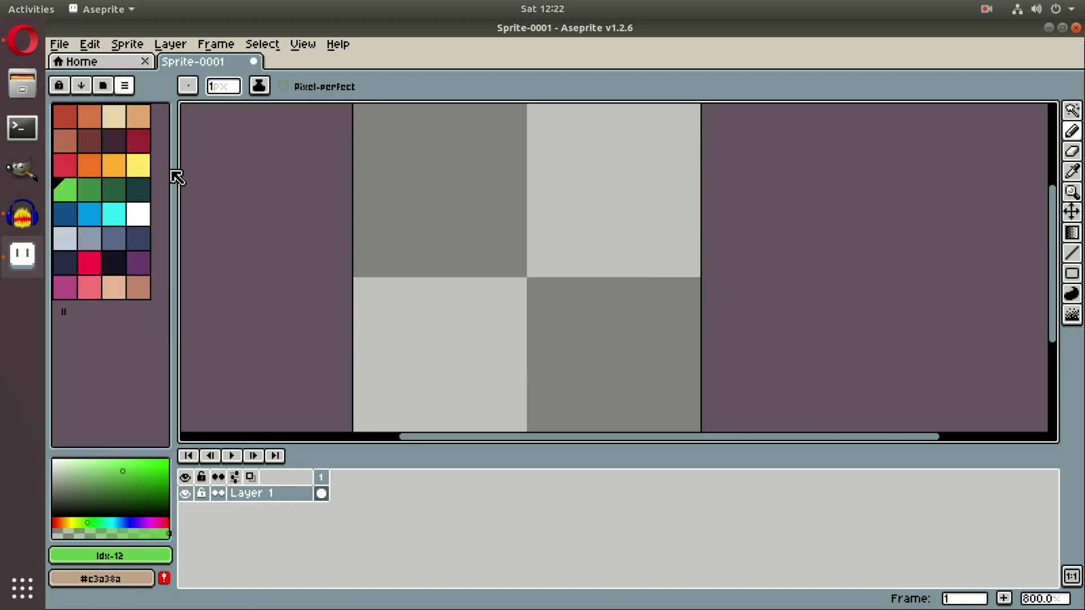
click(128, 89)
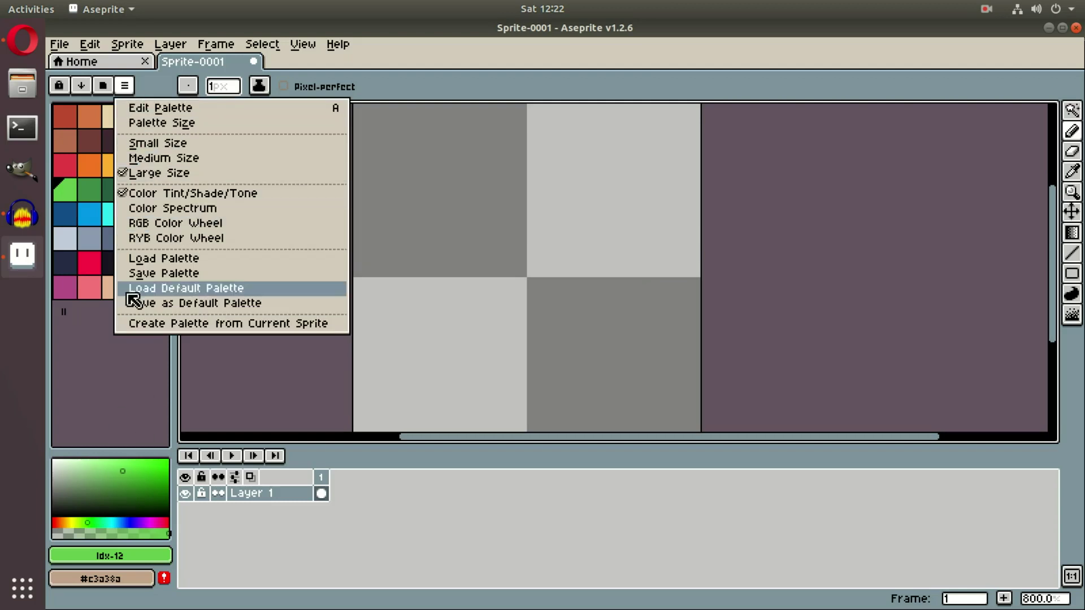
click(189, 208)
click(124, 86)
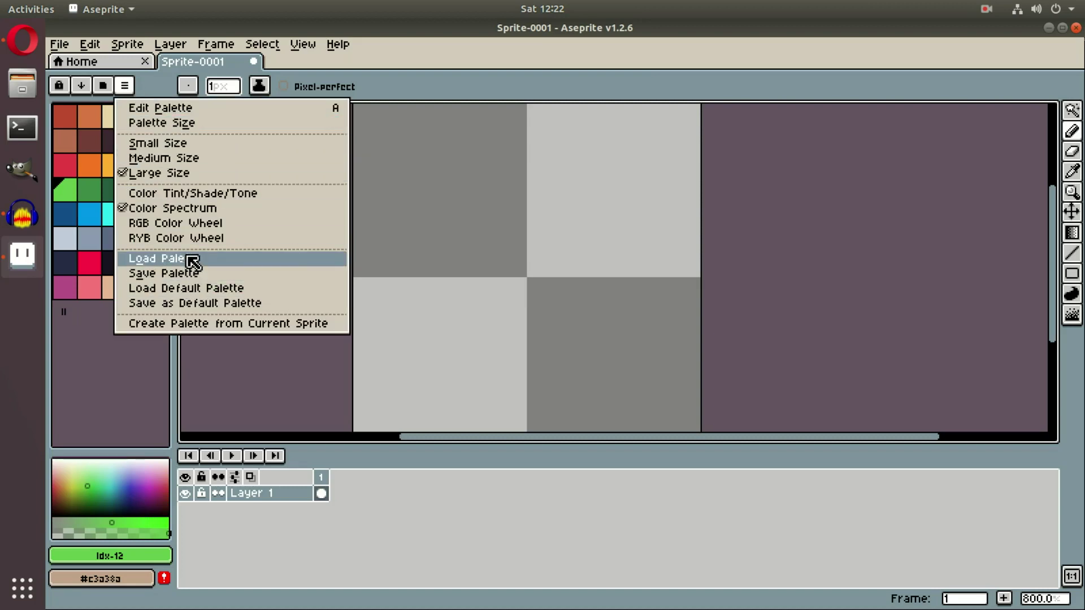
click(124, 376)
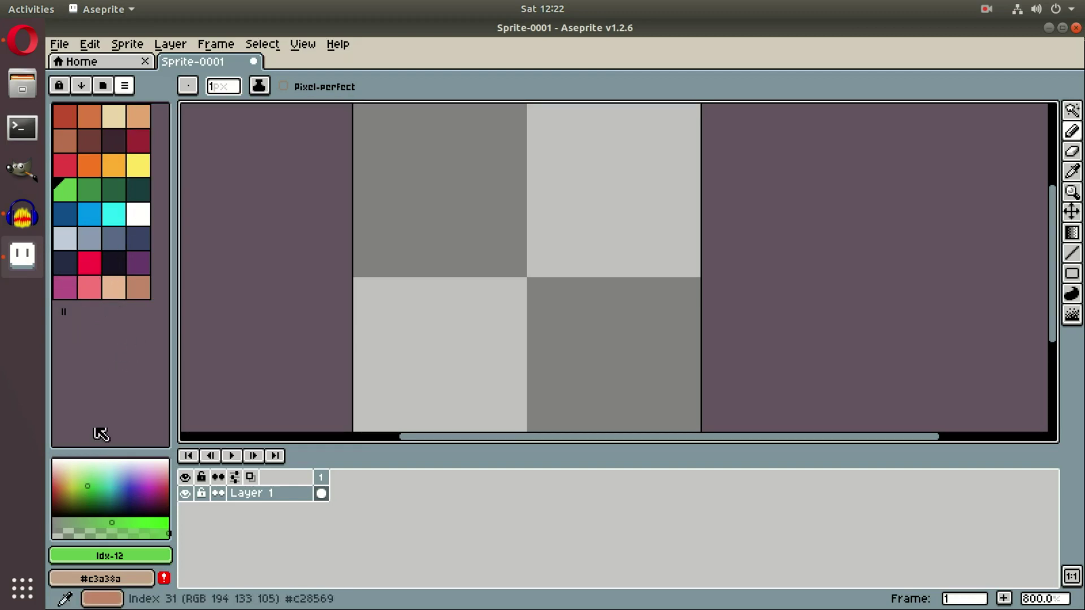
Step: Save the current palette as the default palette
click(124, 85)
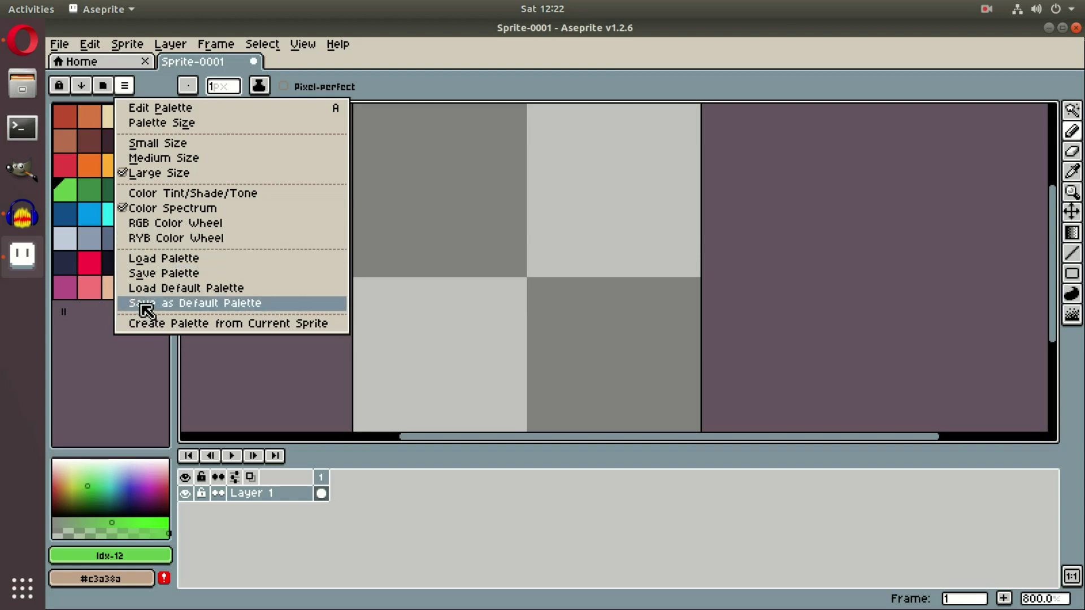
click(281, 306)
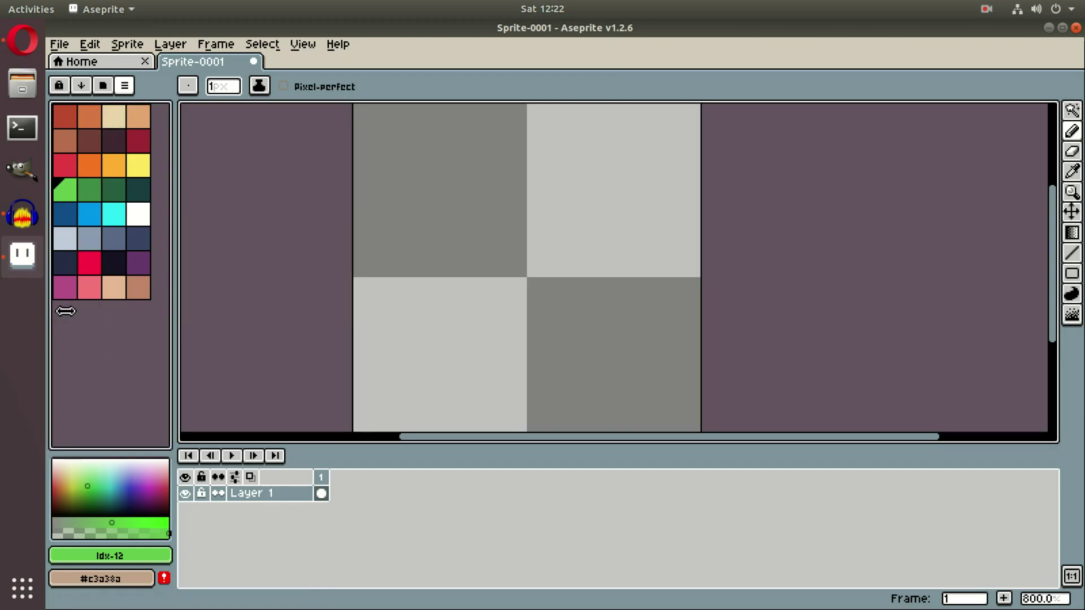
Step: Extend the palette by three rows of black swatches and select the first new swatch
drag(66, 310, 64, 385)
click(66, 312)
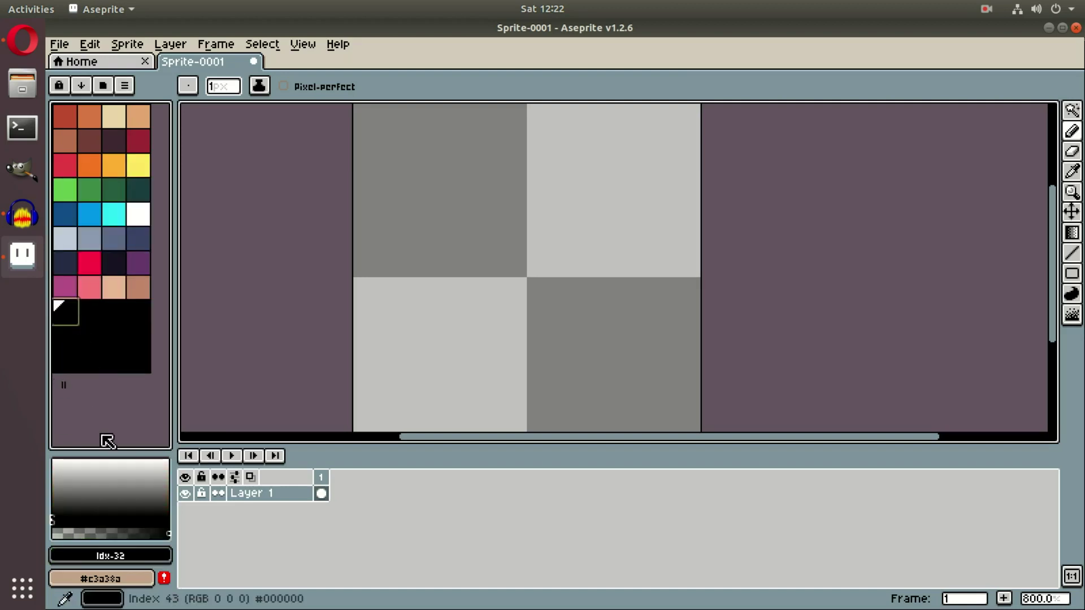
Step: Pick a turquoise foreground colour from the spectrum and draw a zigzag Pencil stroke across the middle of the canvas
click(129, 523)
click(105, 486)
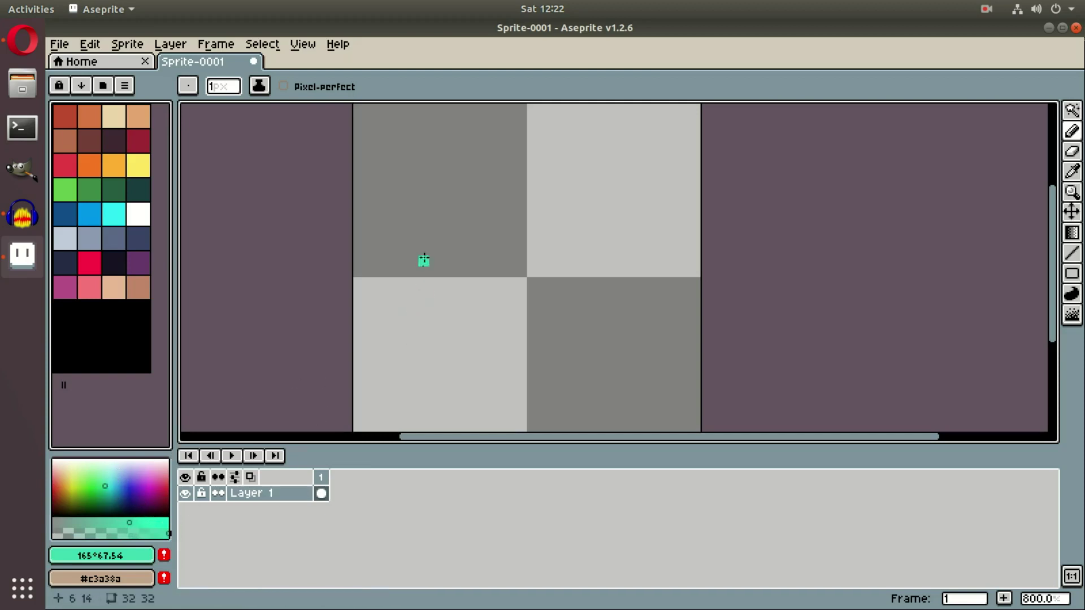
mouse_move(424, 259)
mouse_down()
mouse_move(495, 279)
mouse_move(622, 229)
mouse_up()
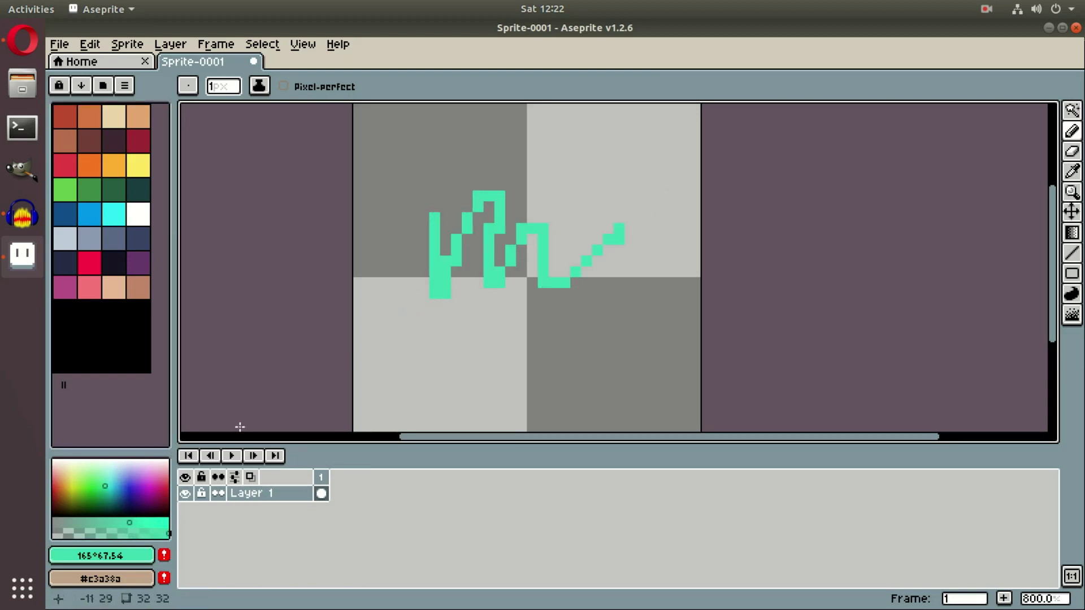
Step: Add the turquoise foreground colour to the palette, select its swatch, and shrink the palette back to its original eight rows
click(164, 555)
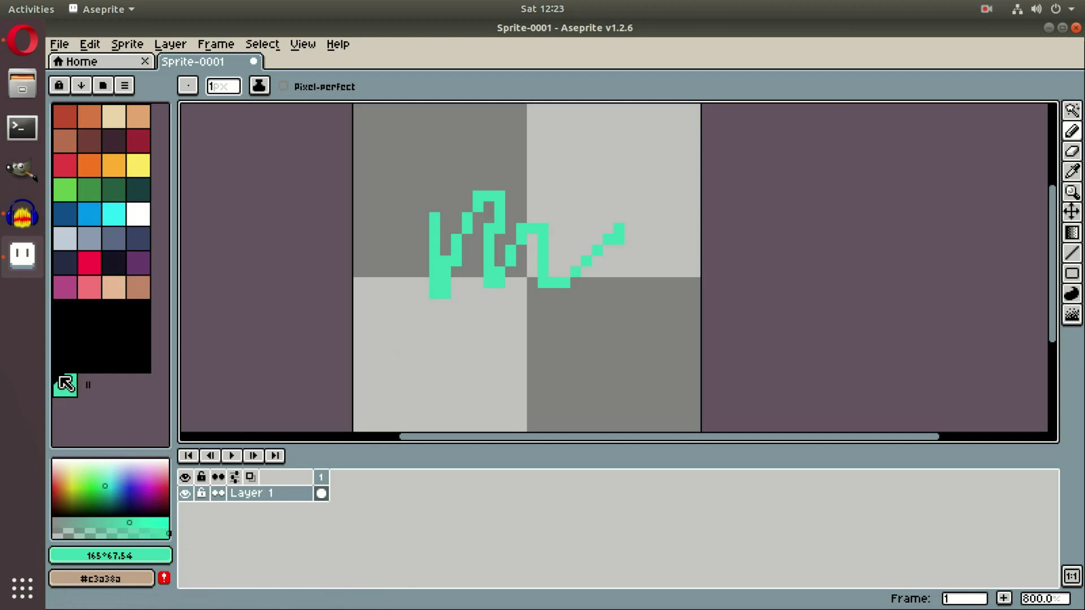
click(65, 383)
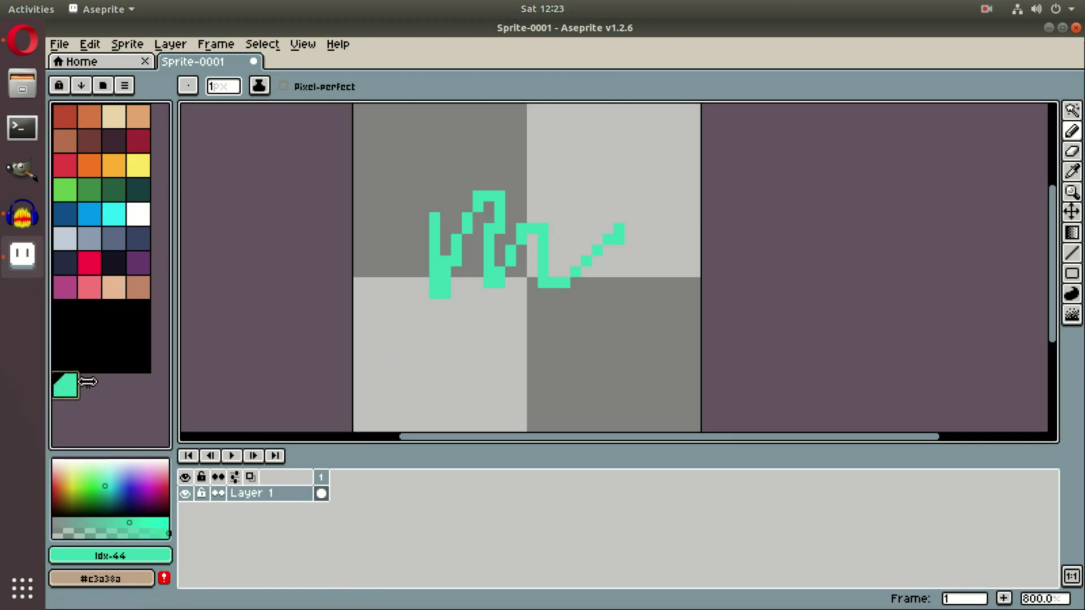
drag(89, 381, 63, 315)
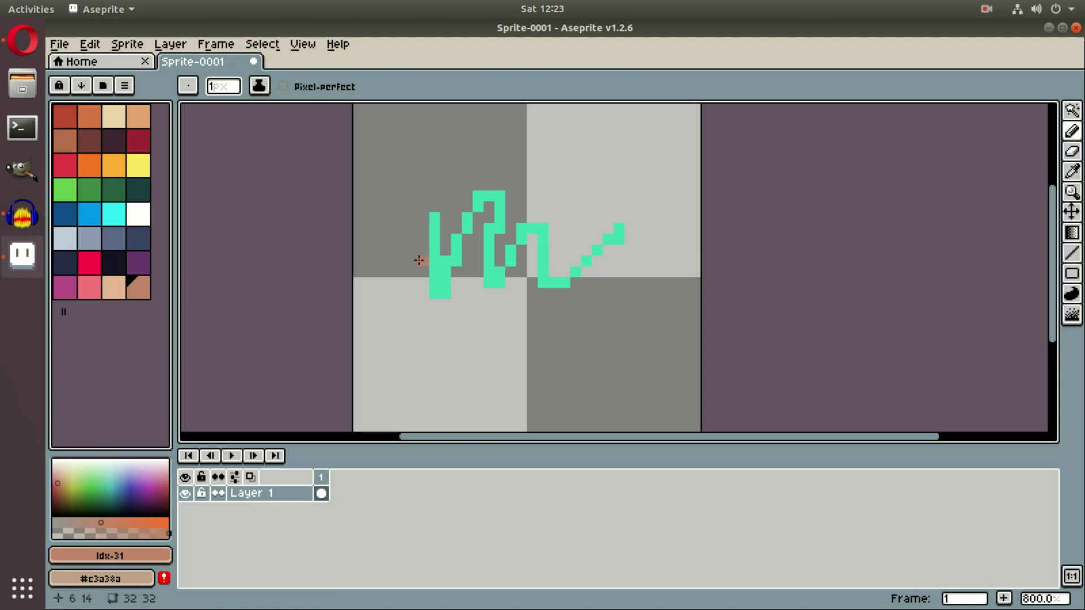
Step: Undo the turquoise stroke and the palette additions and resizing, and return to the Pencil tool
key(v)
key(ctrl+z)
key(ctrl+z)
key(ctrl+z)
key(ctrl+z)
key(ctrl+z)
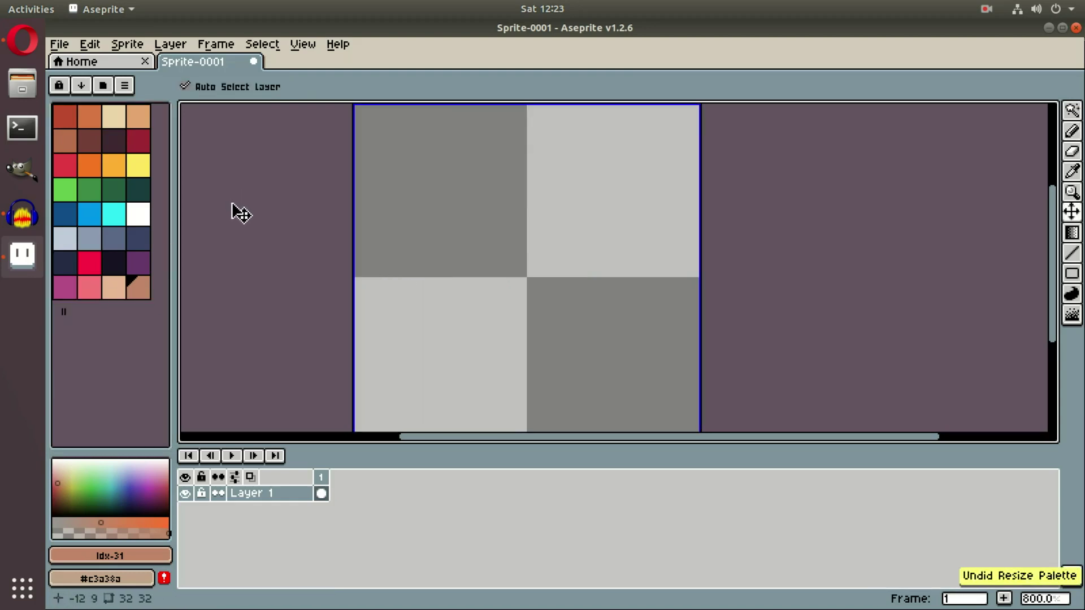
key(b)
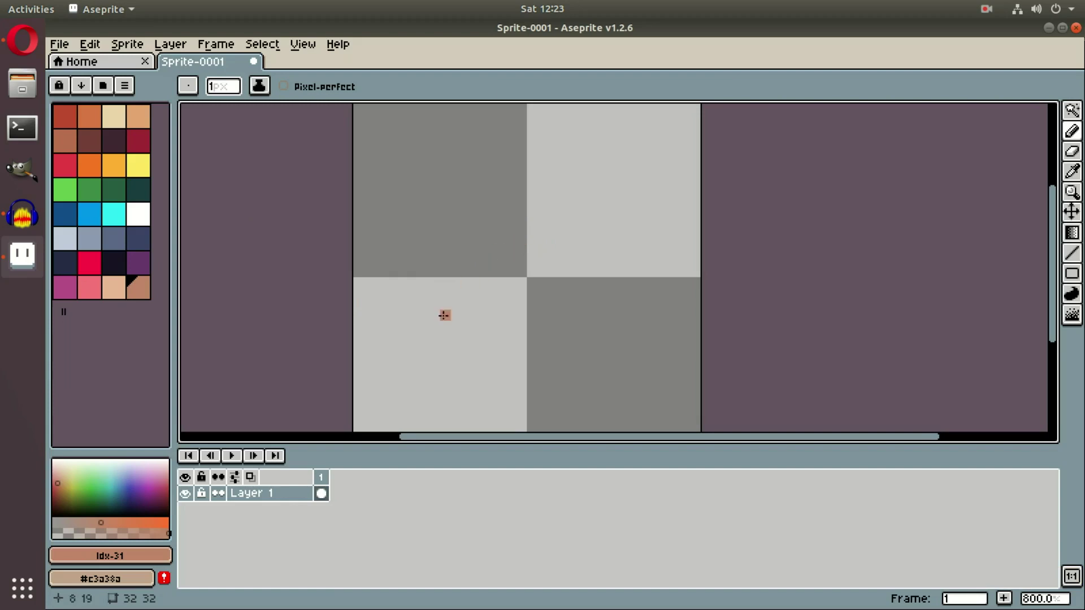
Step: Reduce the timeline's height to enlarge the drawing area and position the whole sprite within it
drag(443, 314, 378, 230)
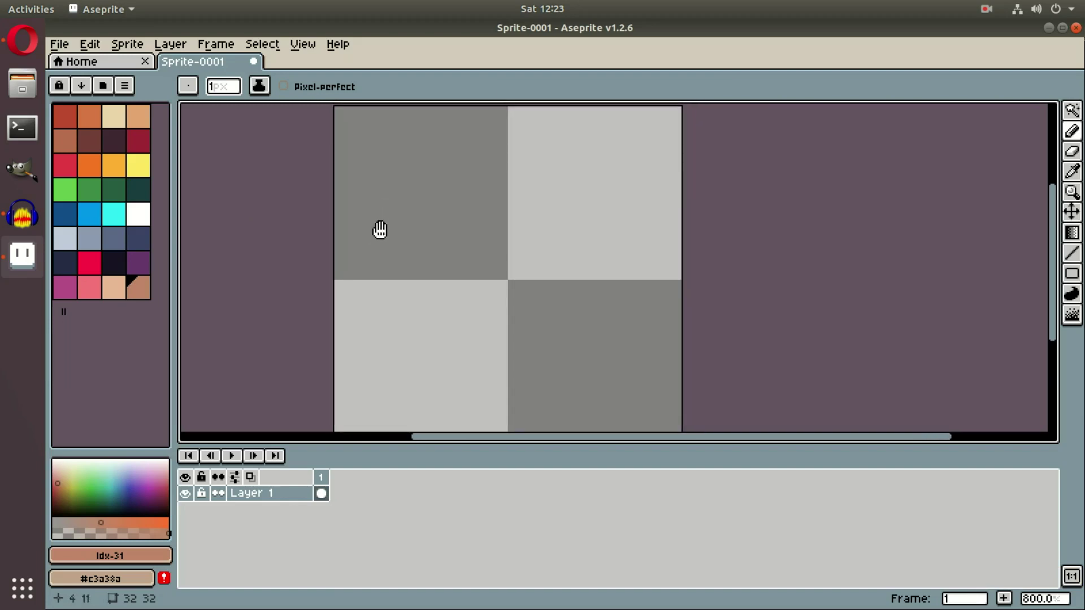
drag(406, 445, 411, 476)
drag(435, 255, 436, 271)
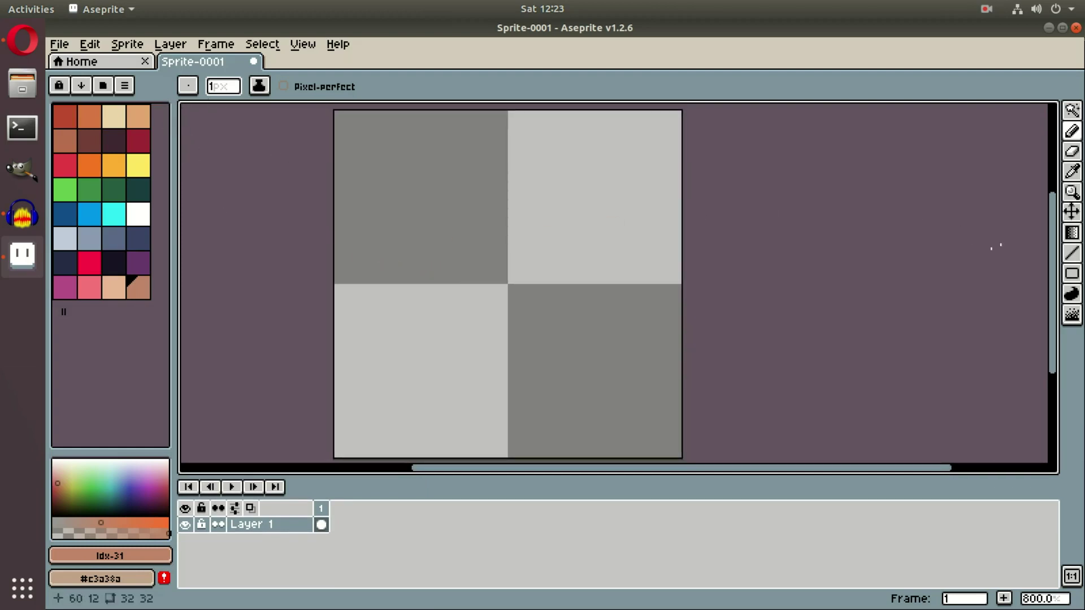
scroll(1060, 242, up, 1)
scroll(1062, 242, down, 1)
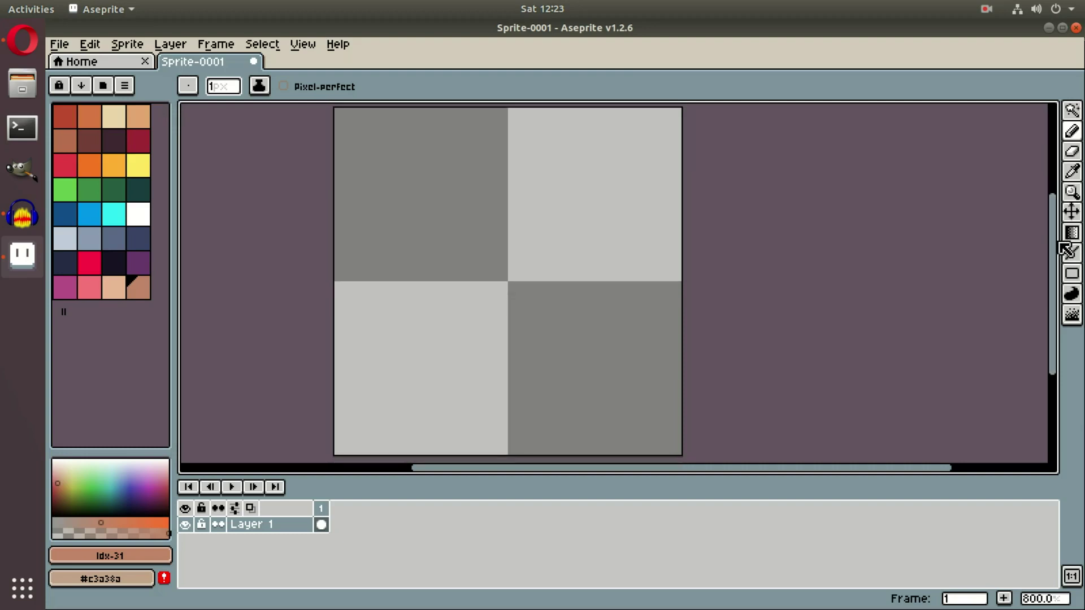